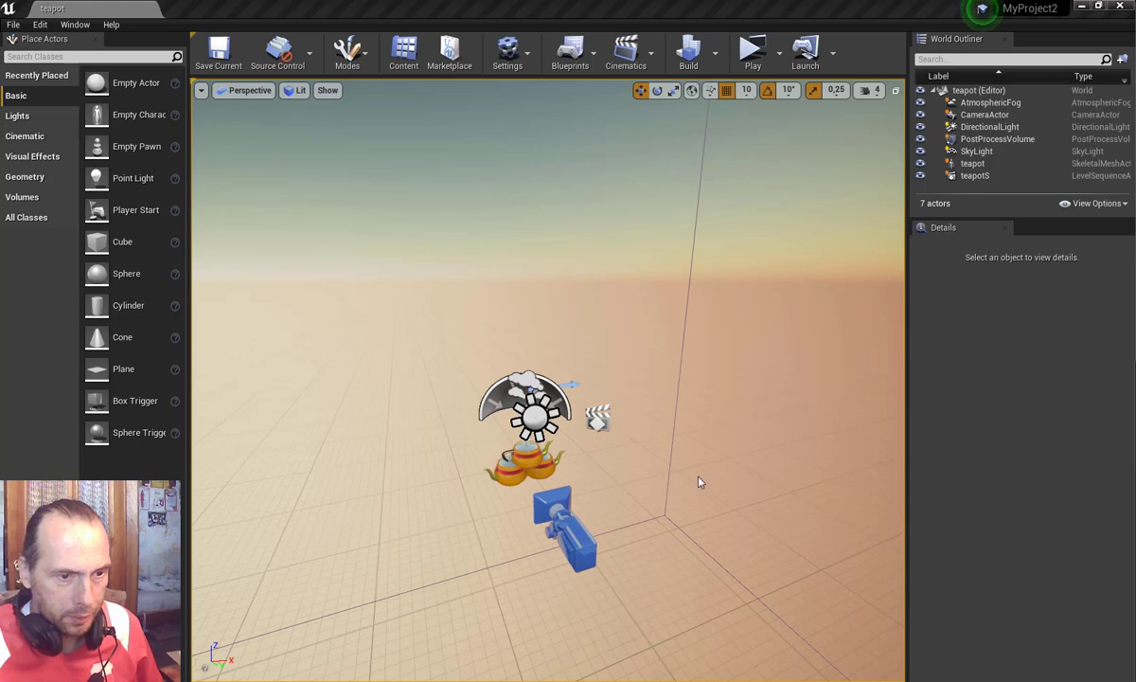
Step: Adjust the viewport to show the camera and light, then move in toward the teapots
mouse_move(699, 483)
left_mouse_down()
mouse_move(699, 511)
mouse_move(698, 445)
left_mouse_up()
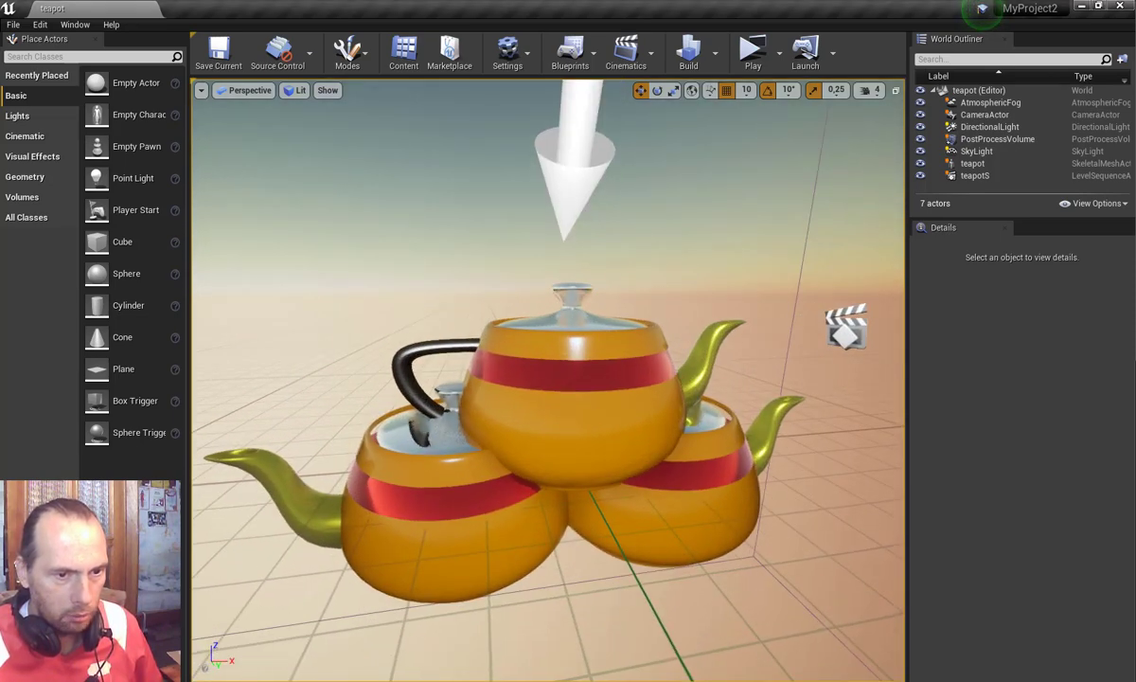
left_click_drag(699, 445, 702, 478)
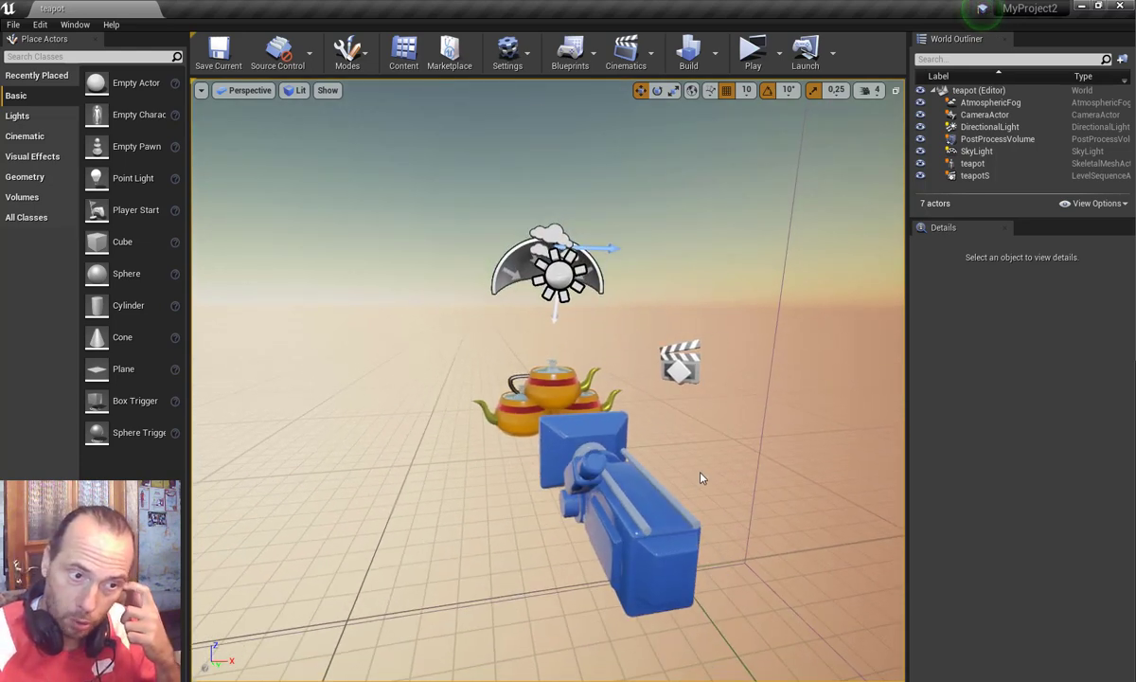
mouse_move(702, 476)
left_mouse_down()
mouse_move(686, 435)
mouse_move(688, 473)
left_mouse_up()
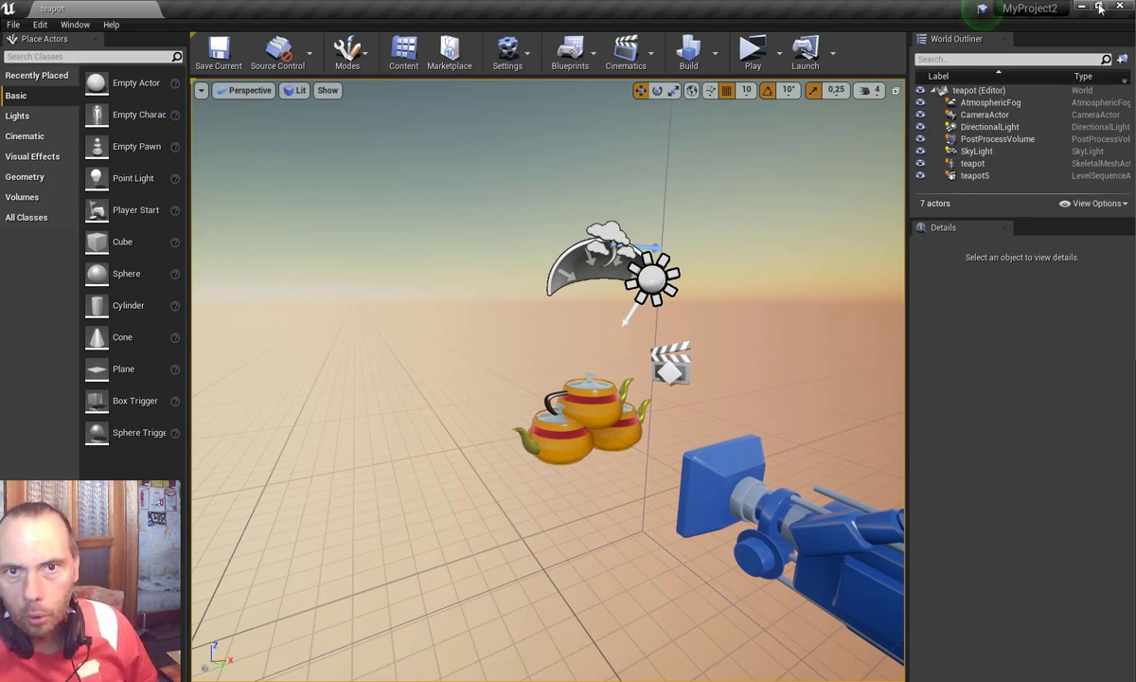
Step: Read the editor version in Help > About Unreal Editor, then switch to the browser tutorial
left_click(112, 24)
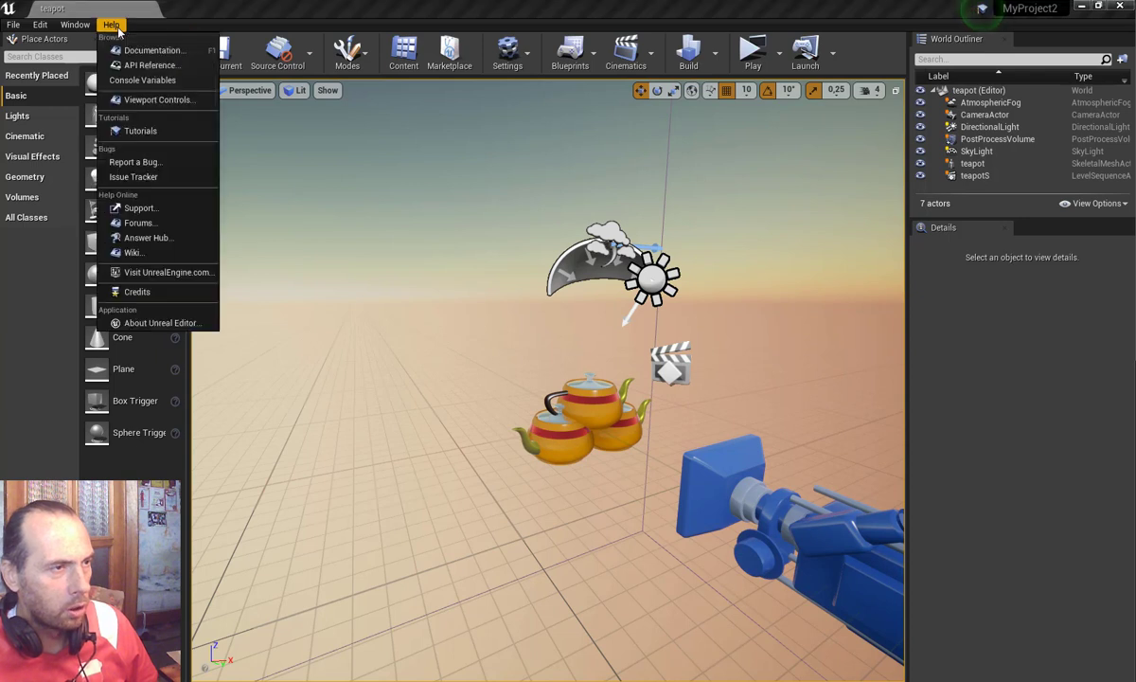
left_click(152, 323)
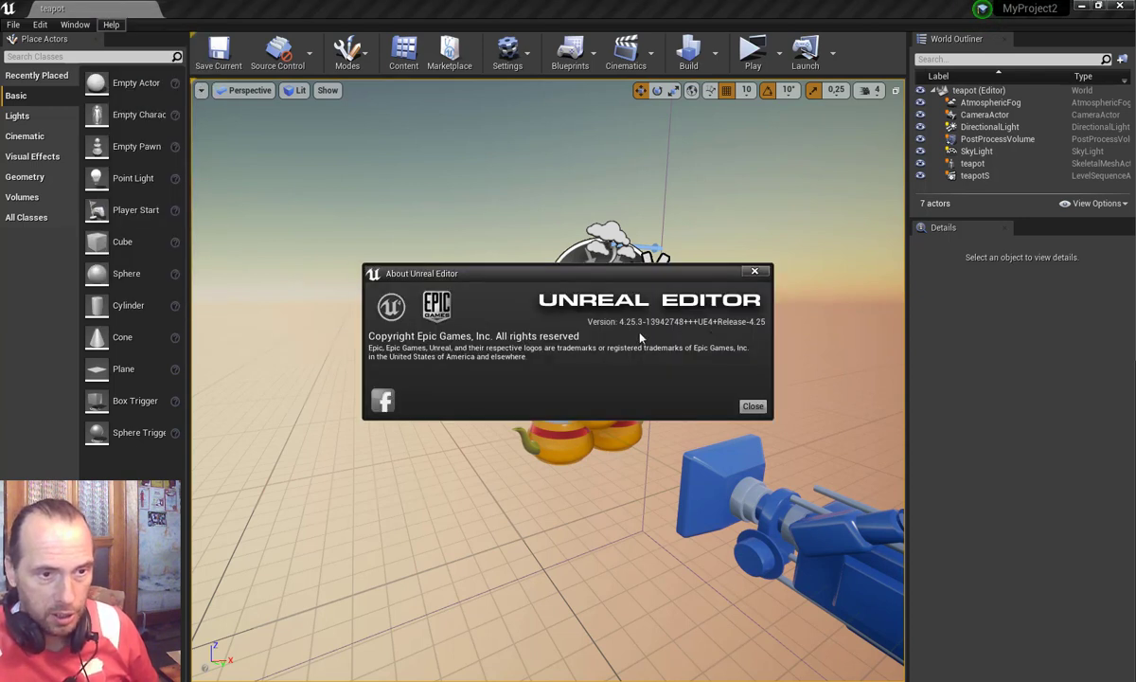
left_click(754, 272)
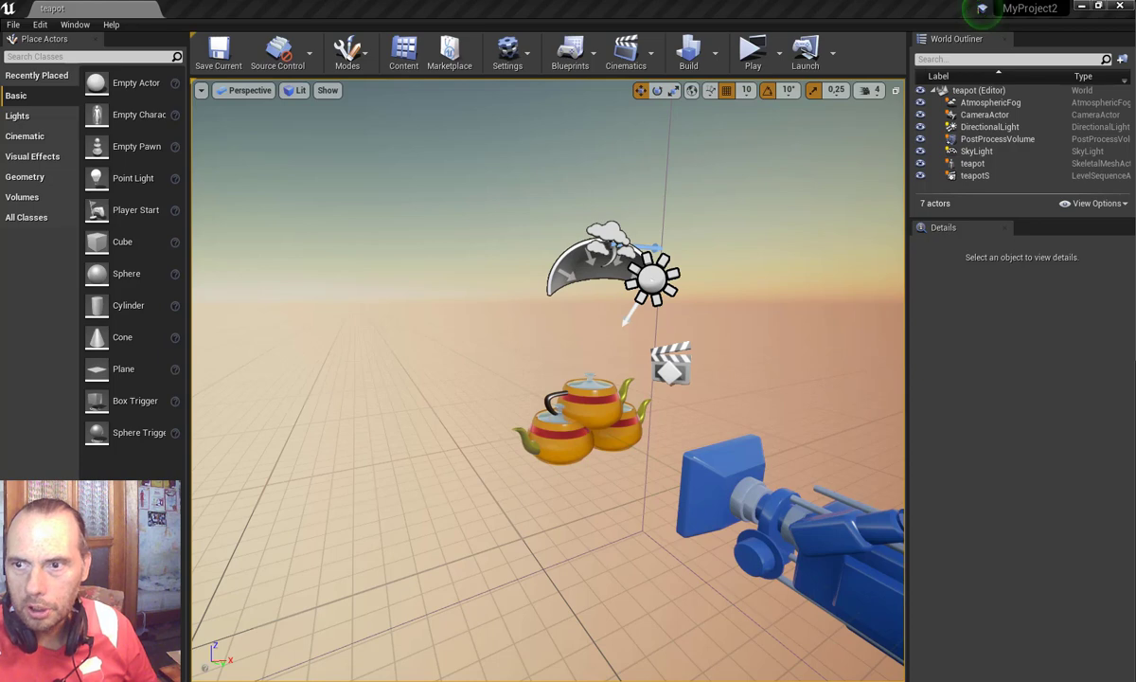
key("alt+Tab")
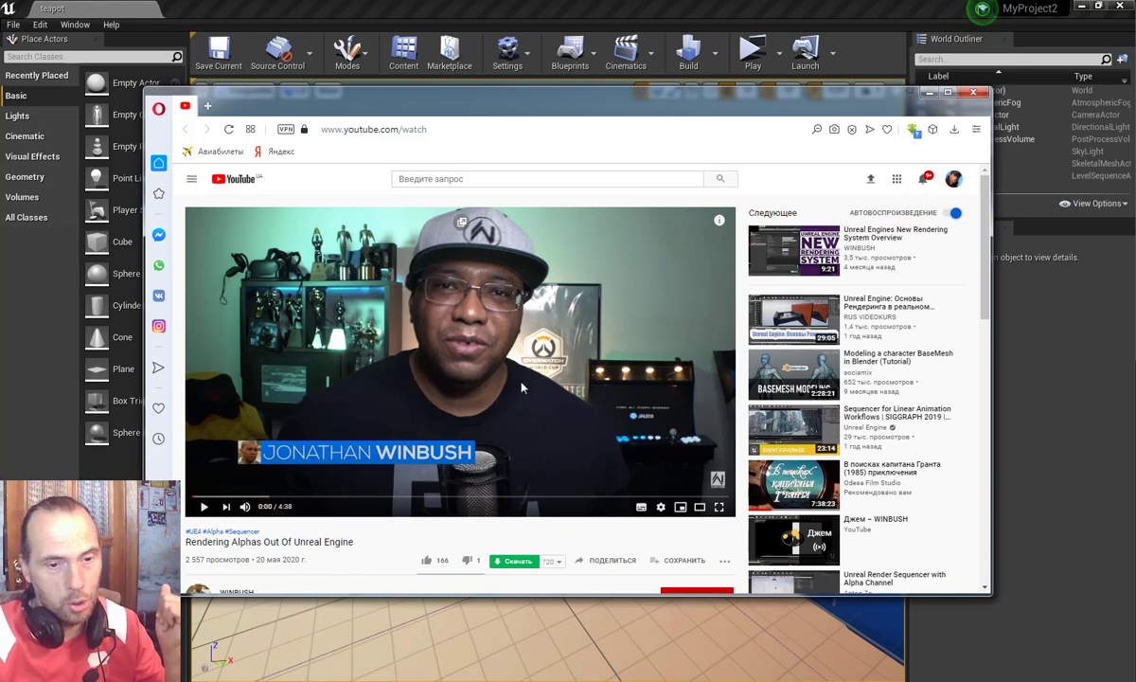
Step: Put the tutorial in theater mode and jump through 0:35, 1:21 and 1:43
left_click(700, 507)
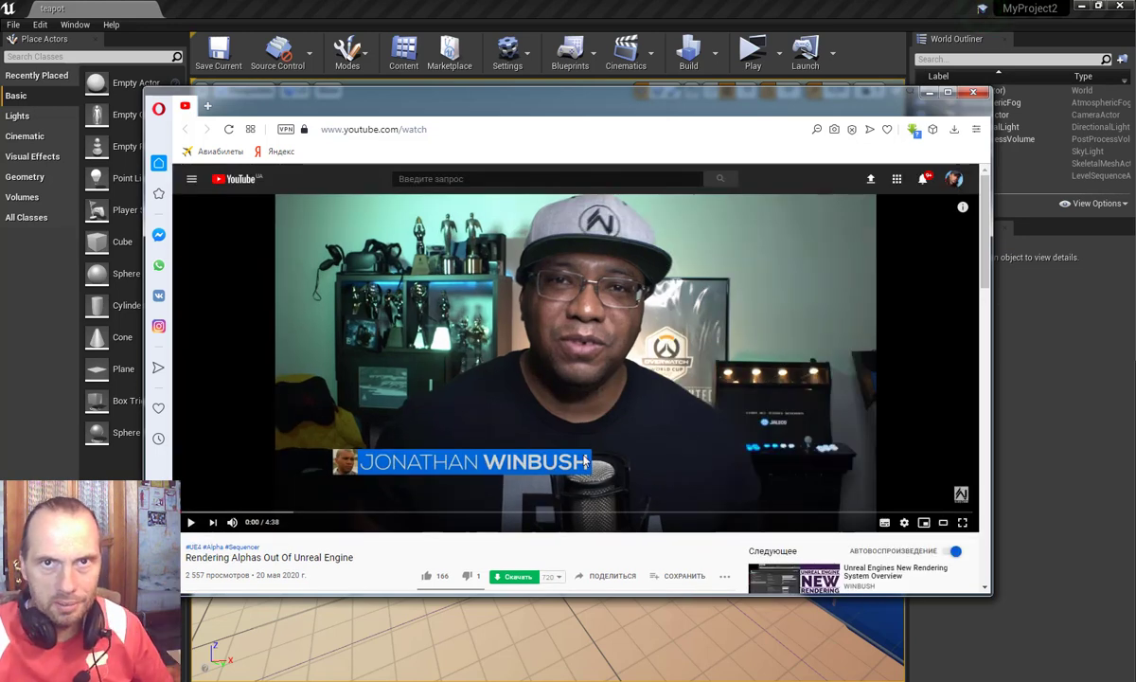
left_click(281, 512)
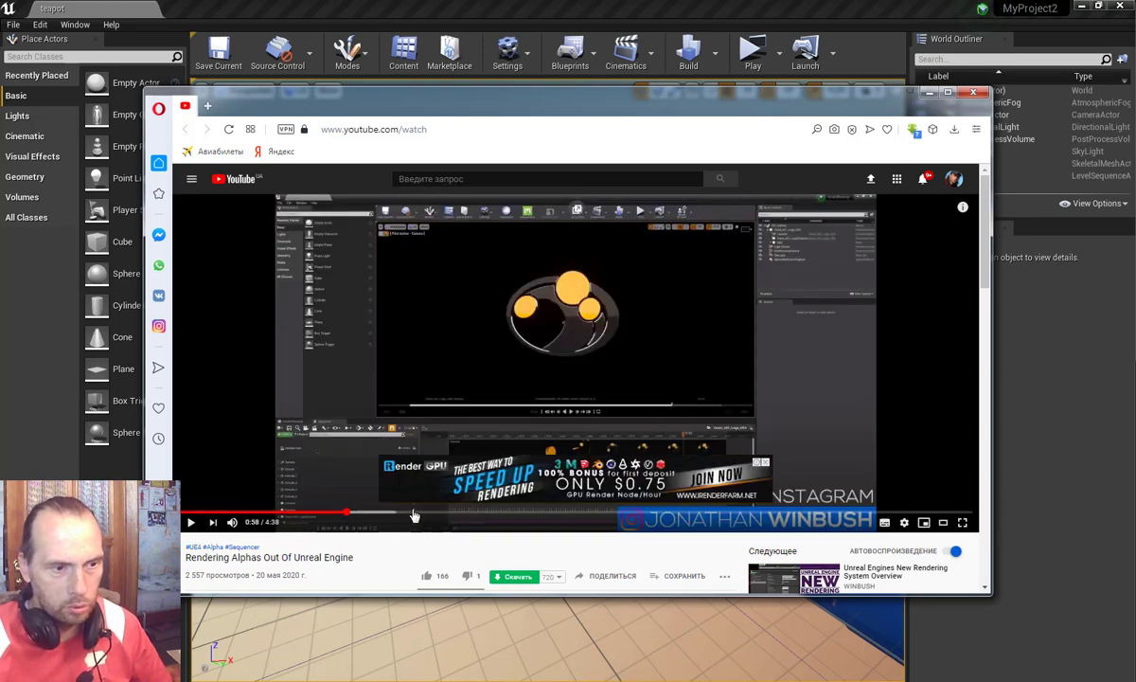
left_click(411, 512)
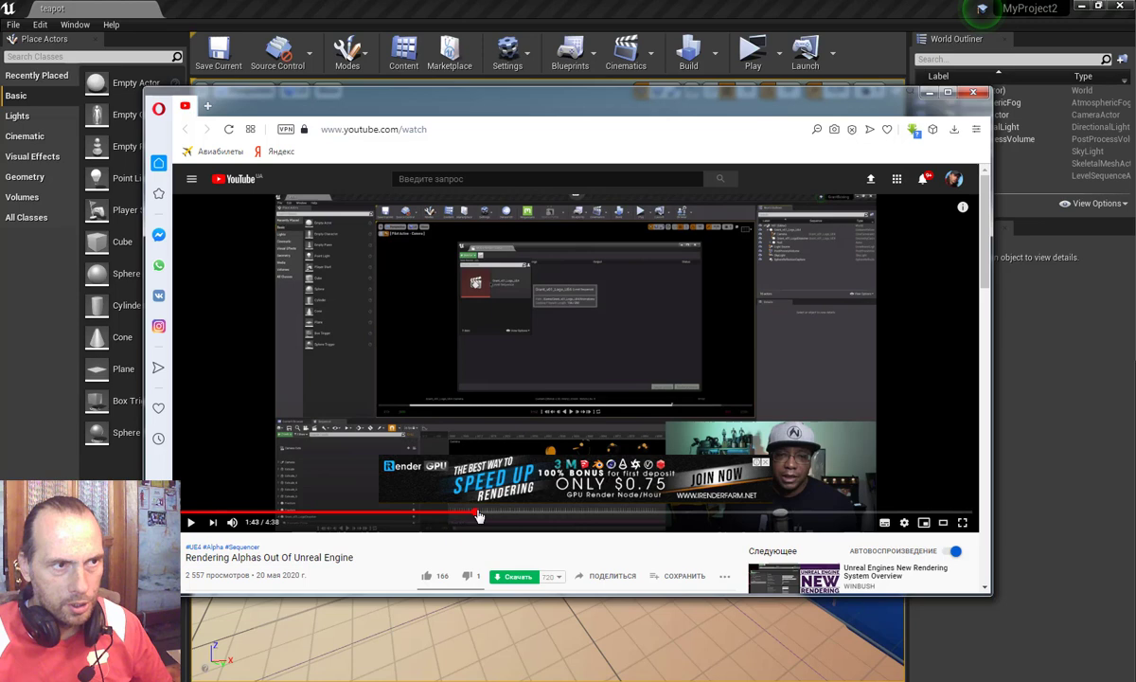
left_click(477, 516)
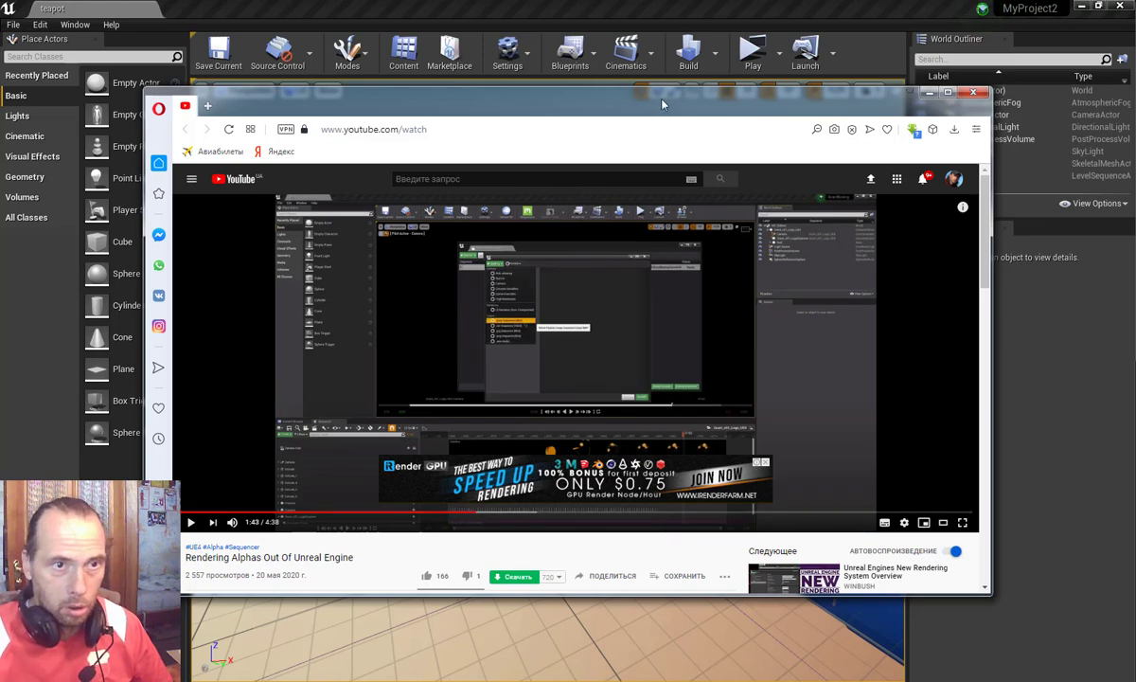
left_click_drag(663, 104, 645, 130)
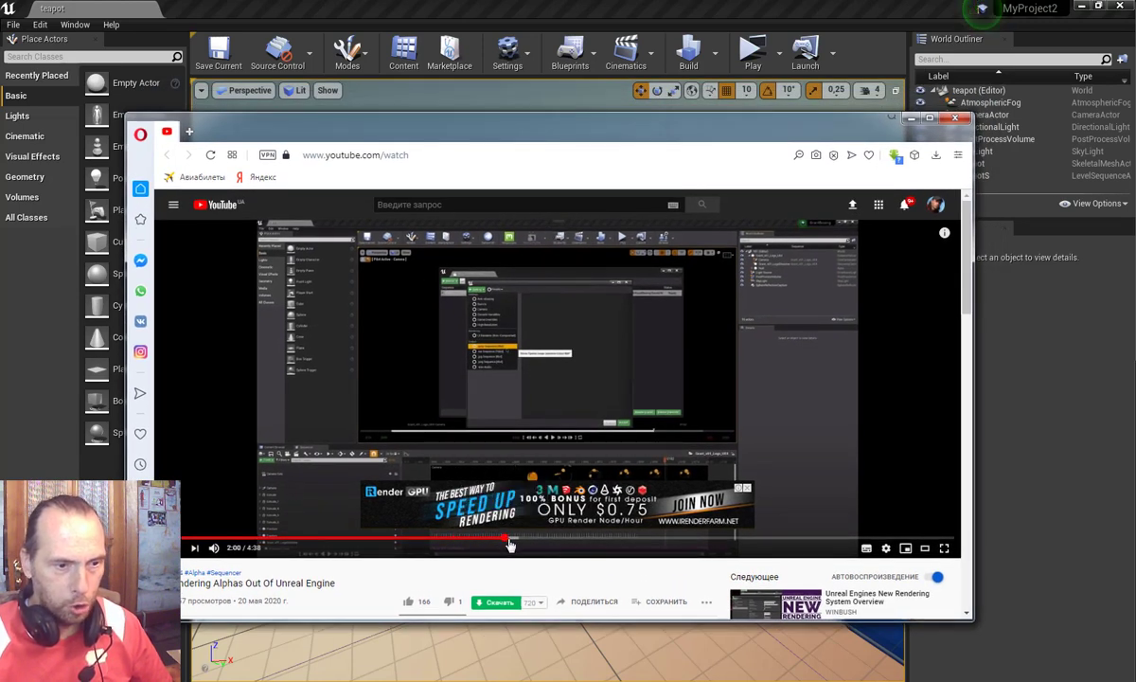
Step: Skip the tutorial ahead through 2:00 and 2:13 to 2:30, then minimize the browser
left_click(508, 540)
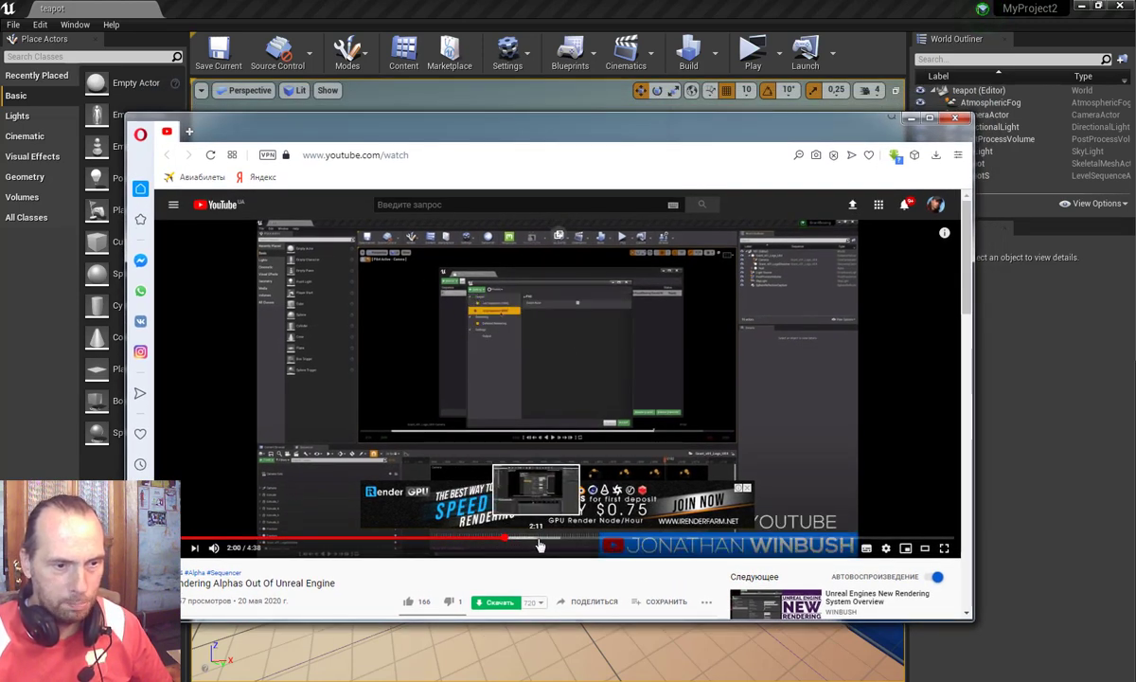
left_click(544, 542)
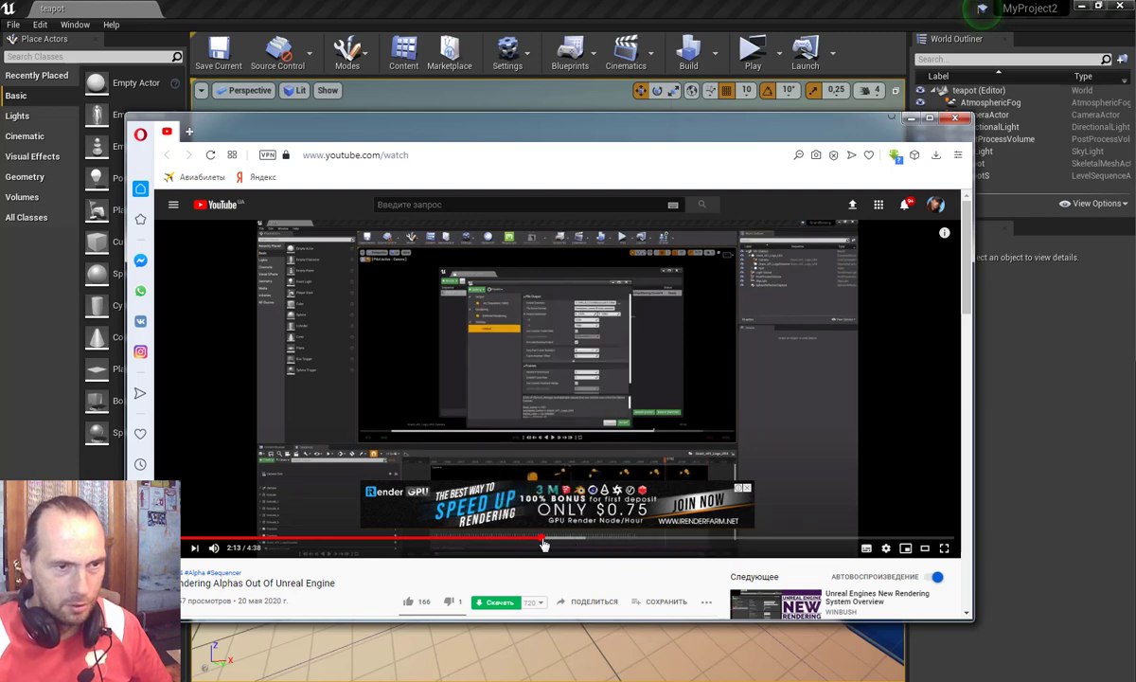
left_click(594, 542)
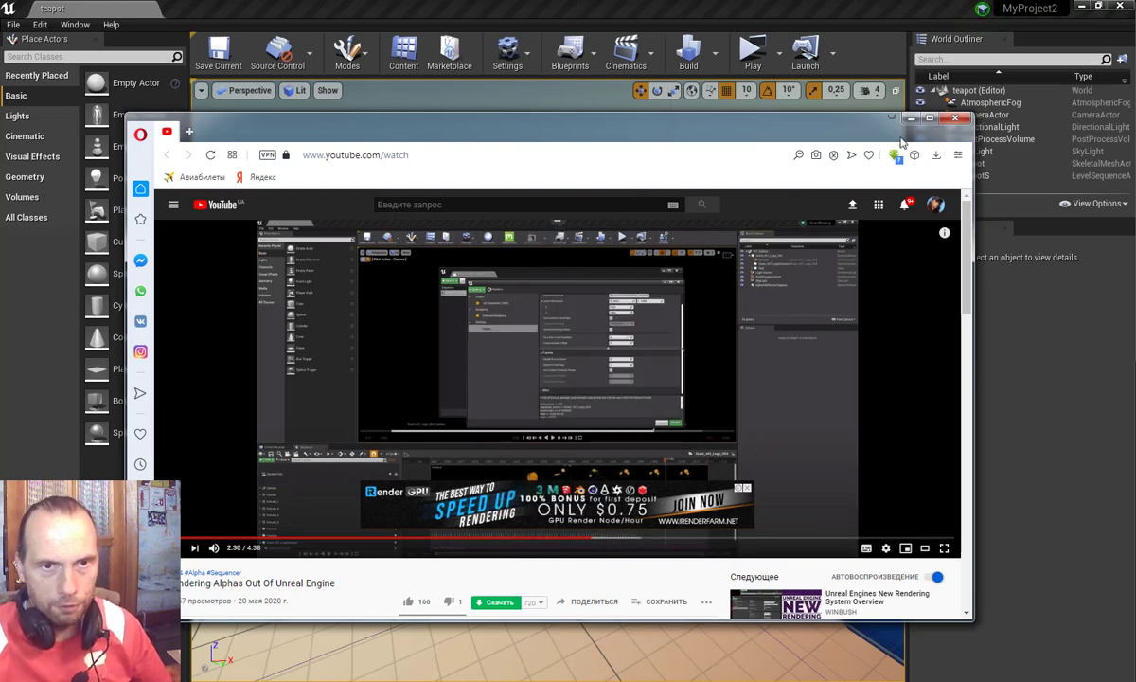
left_click(911, 117)
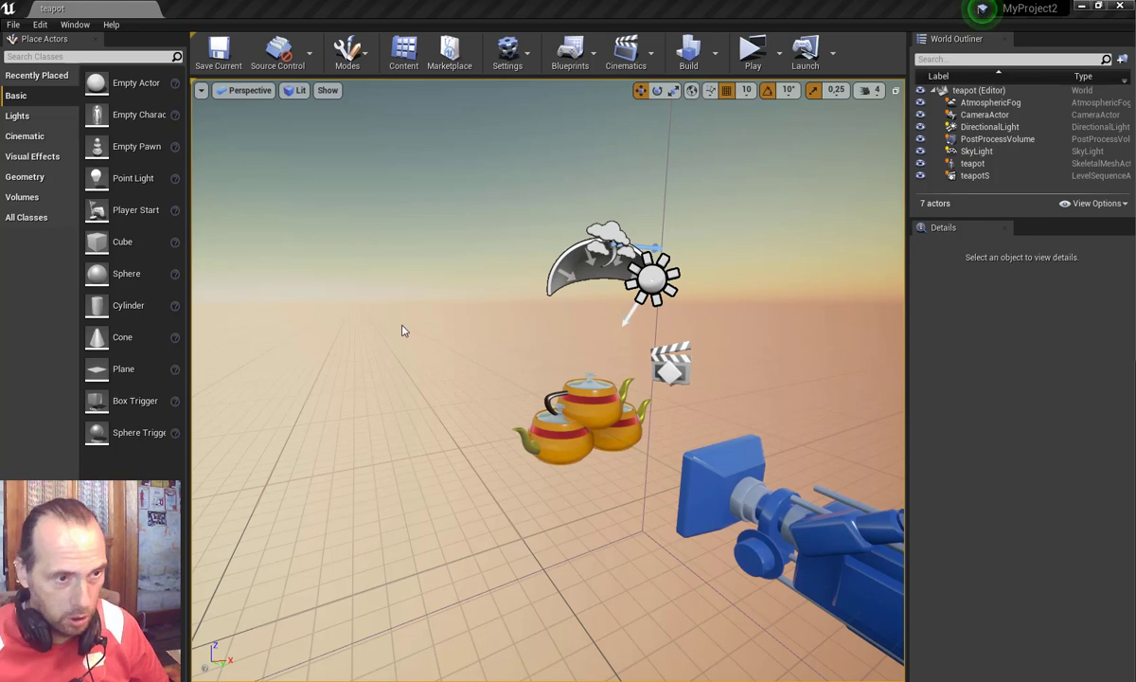
Step: Open the Movie Render Queue from Window > Cinematics and reposition its window
scroll(523, 353, "up", 3)
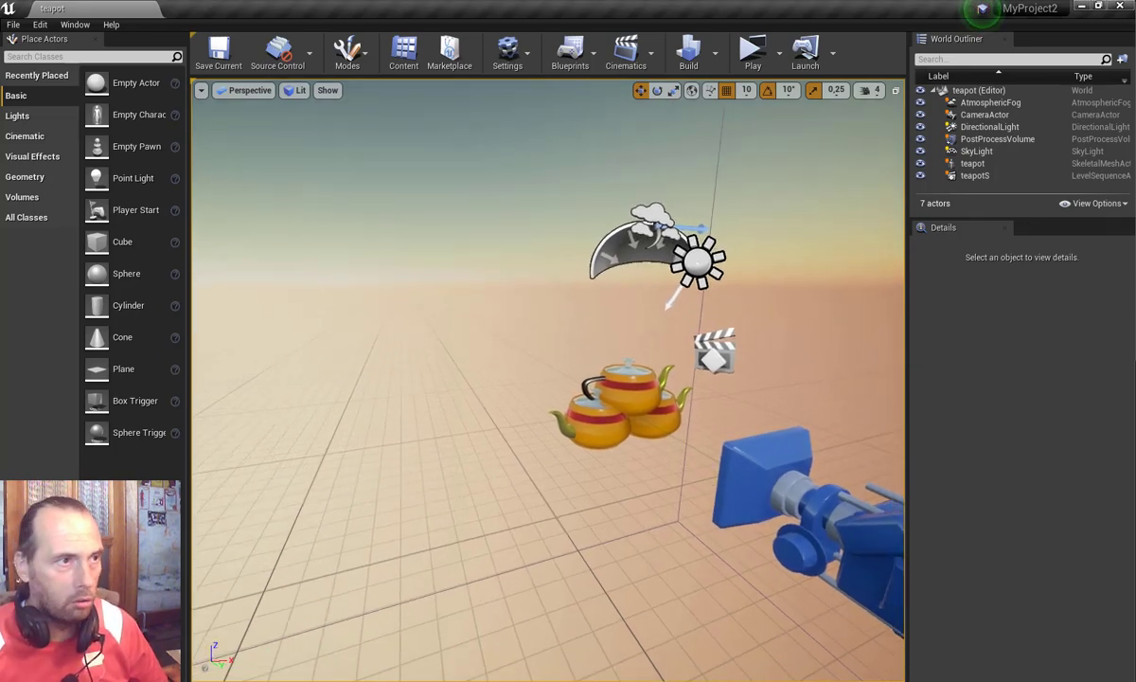
left_click(76, 25)
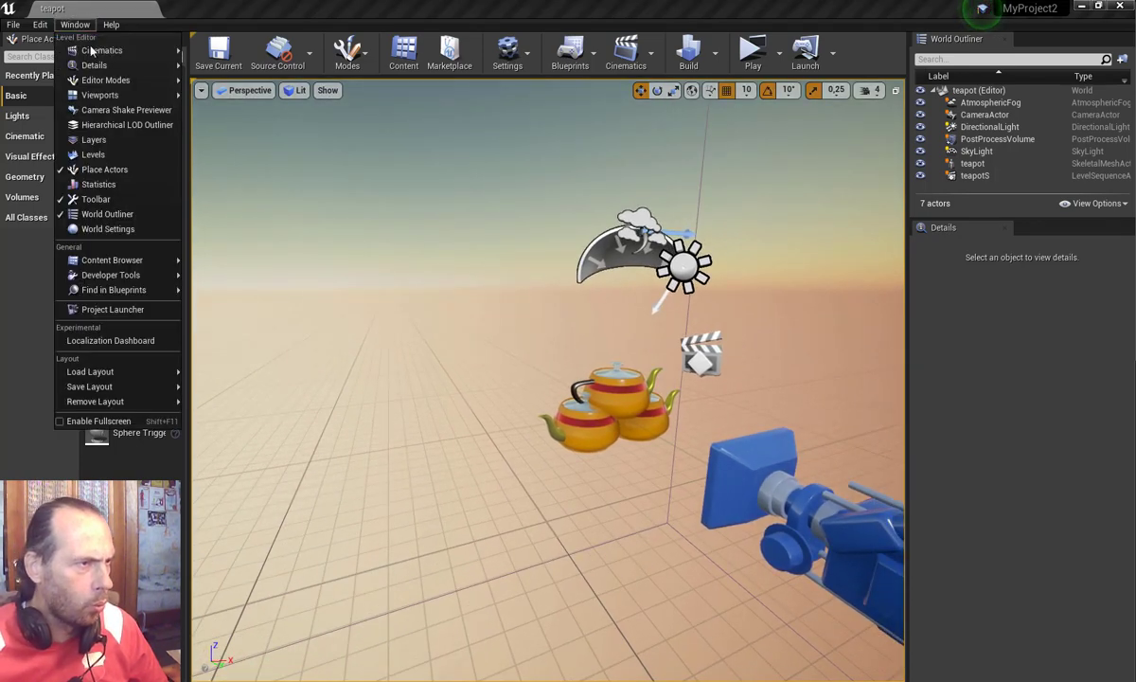
mouse_move(95, 56)
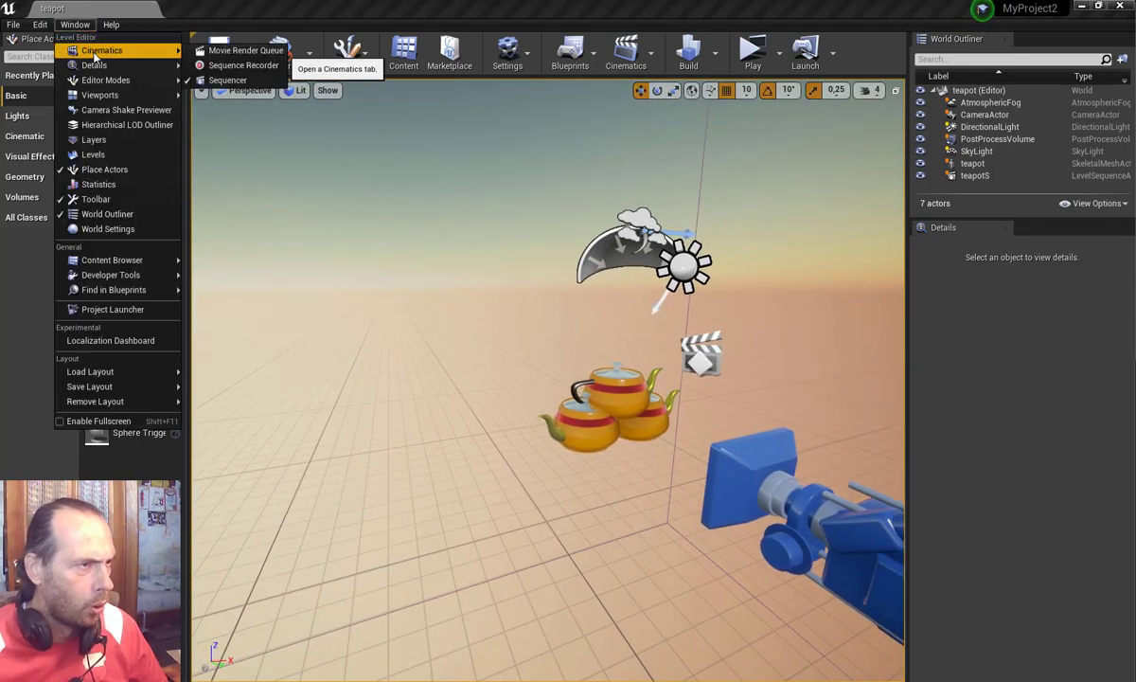
left_click(248, 52)
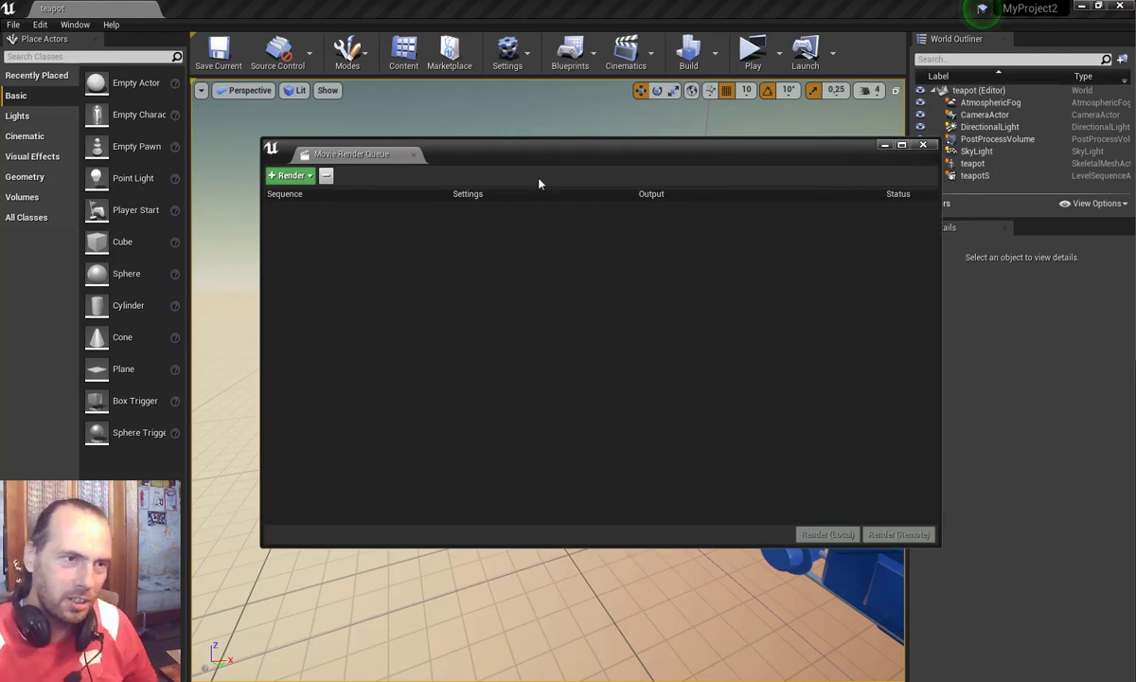
left_click_drag(559, 164, 541, 183)
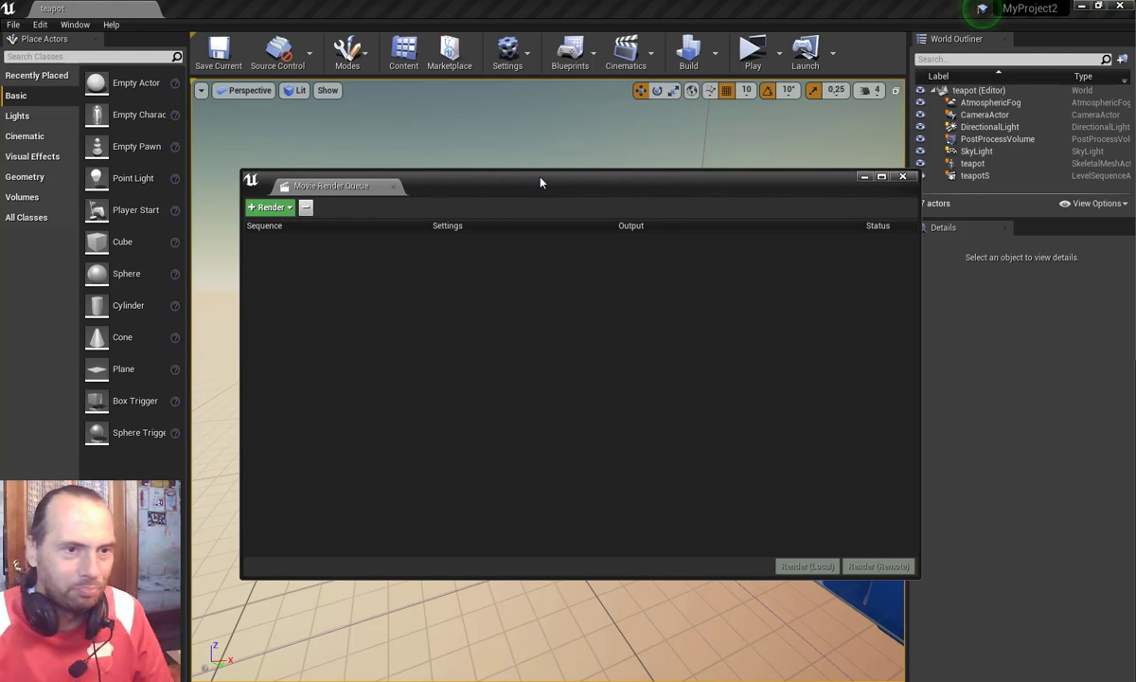
Step: Add a render job for the teapotS level sequence, found by searching 'tea'
left_click(274, 210)
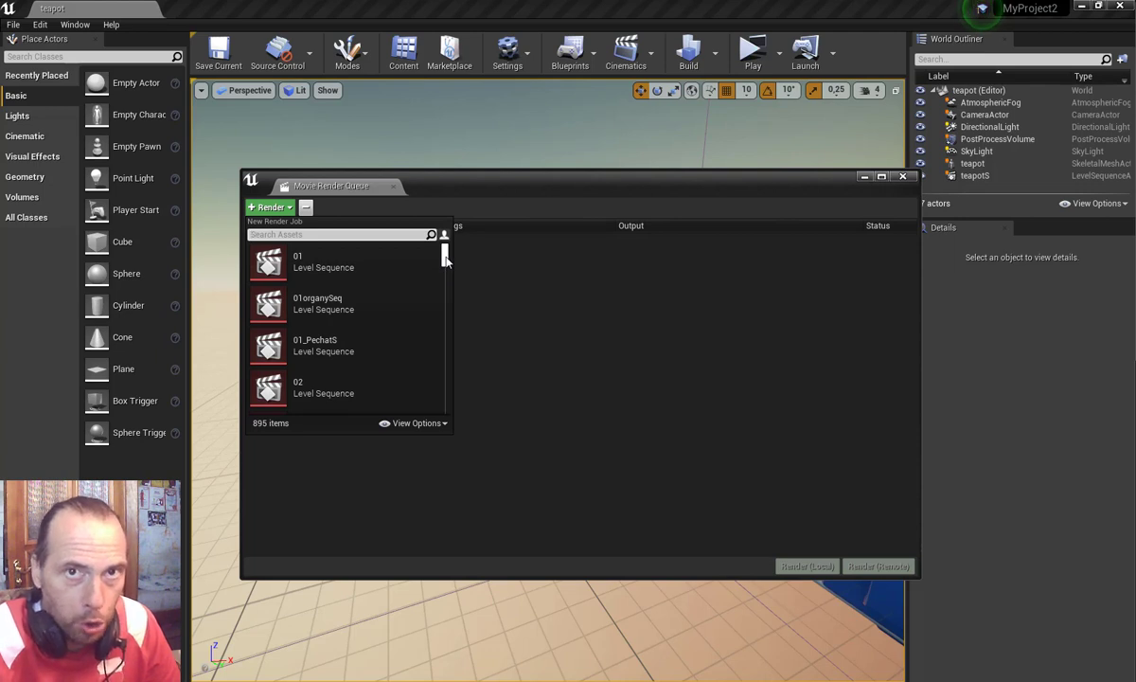
left_click_drag(446, 266, 443, 346)
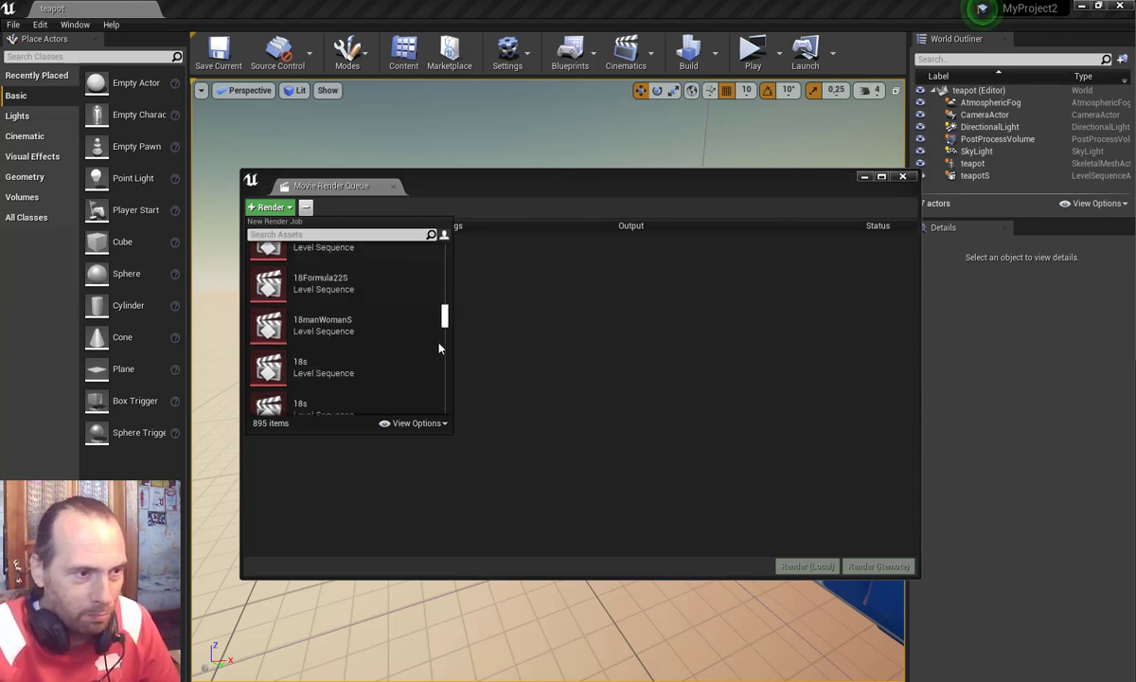
left_click_drag(439, 391, 455, 229)
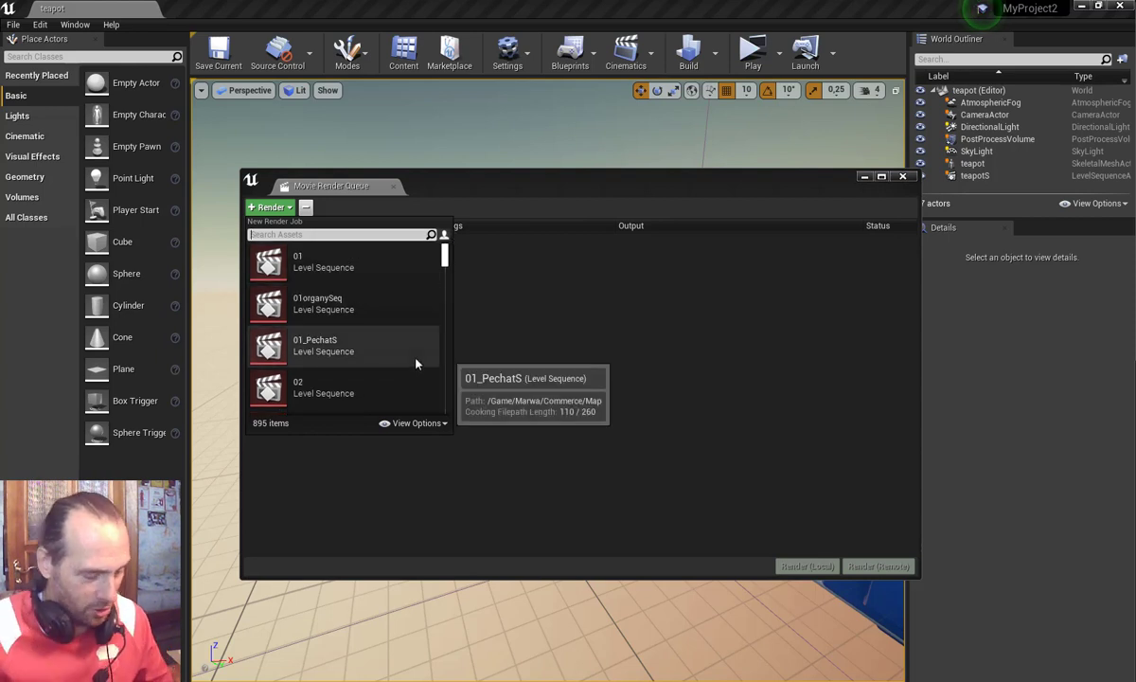
type("tea")
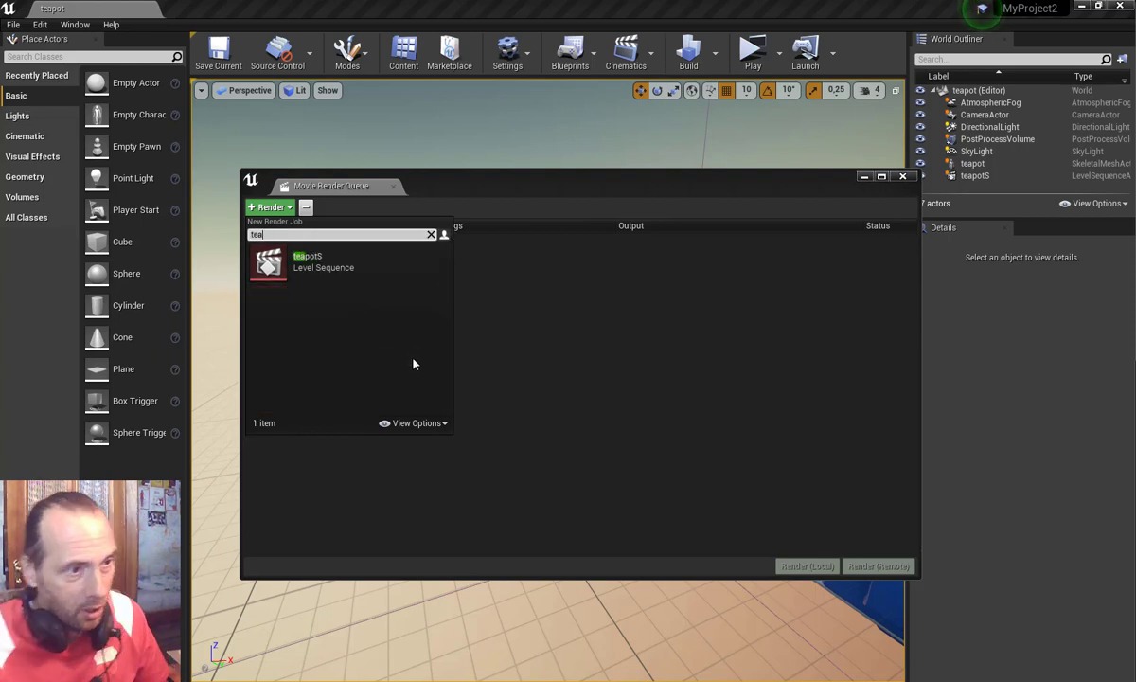
left_click(312, 269)
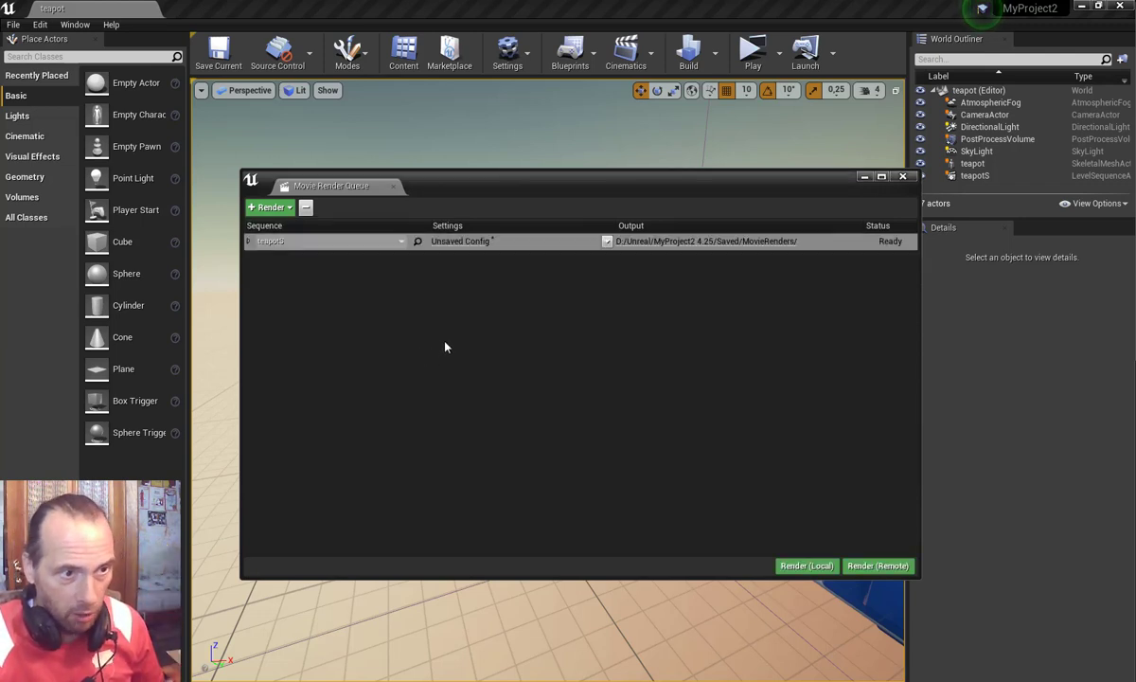
Step: Replace the teapotS job's jpg Sequence output with .png Sequence [8bit] and enable Output Alpha
left_click(461, 243)
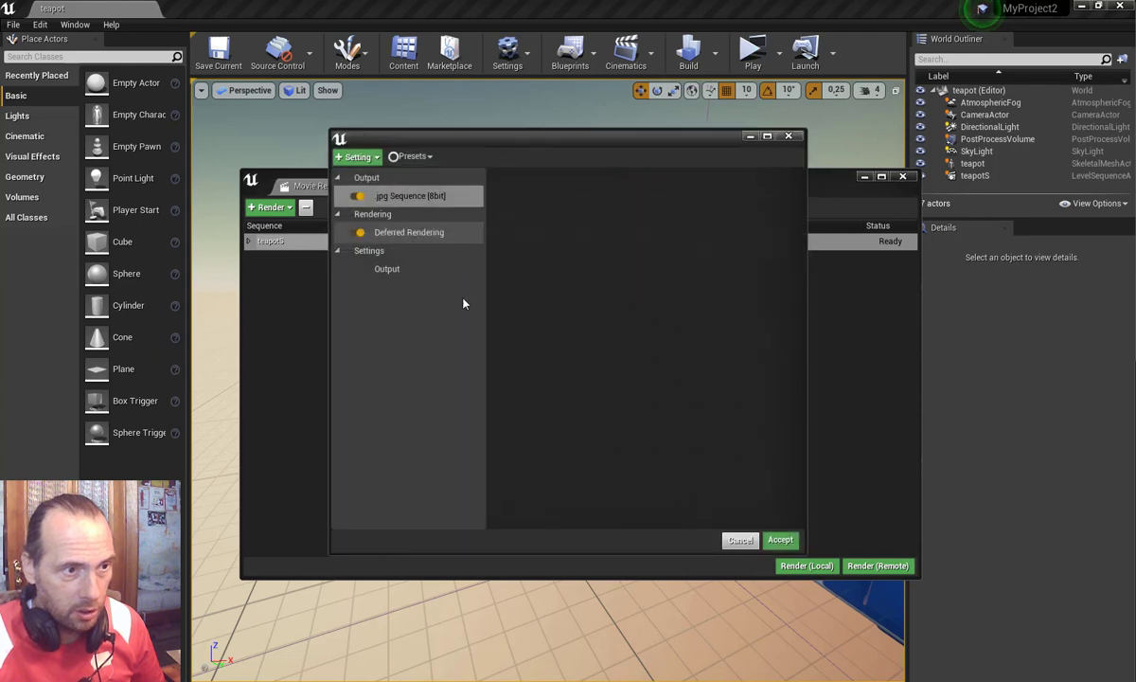
left_click(396, 196)
key("Delete")
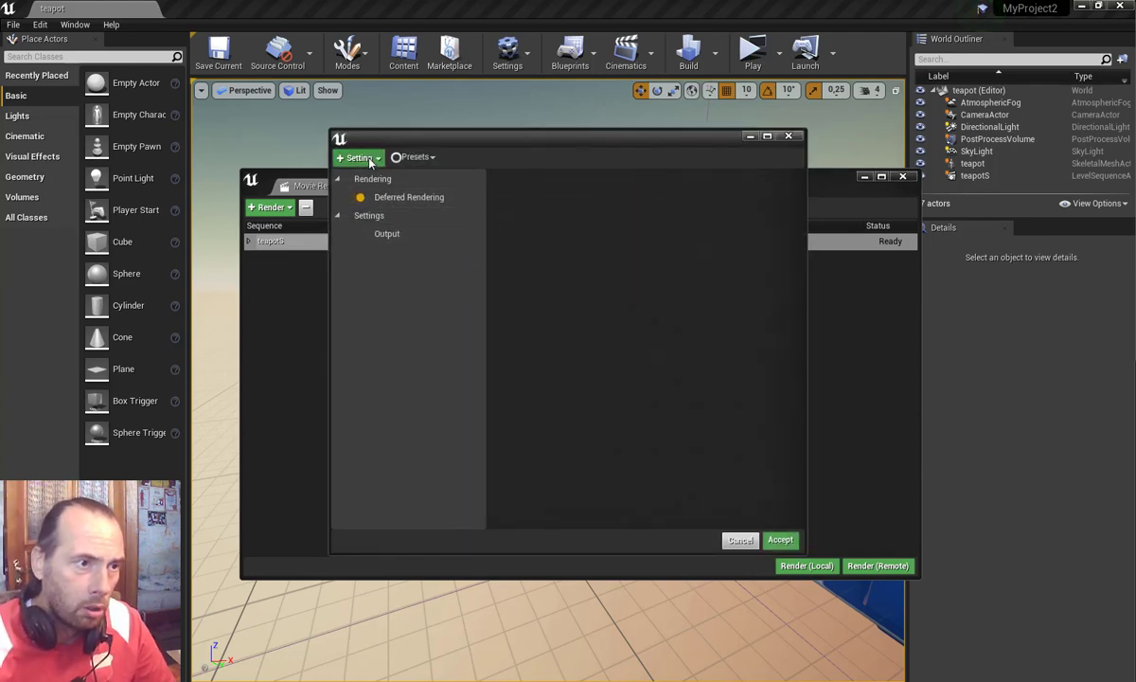
left_click(368, 158)
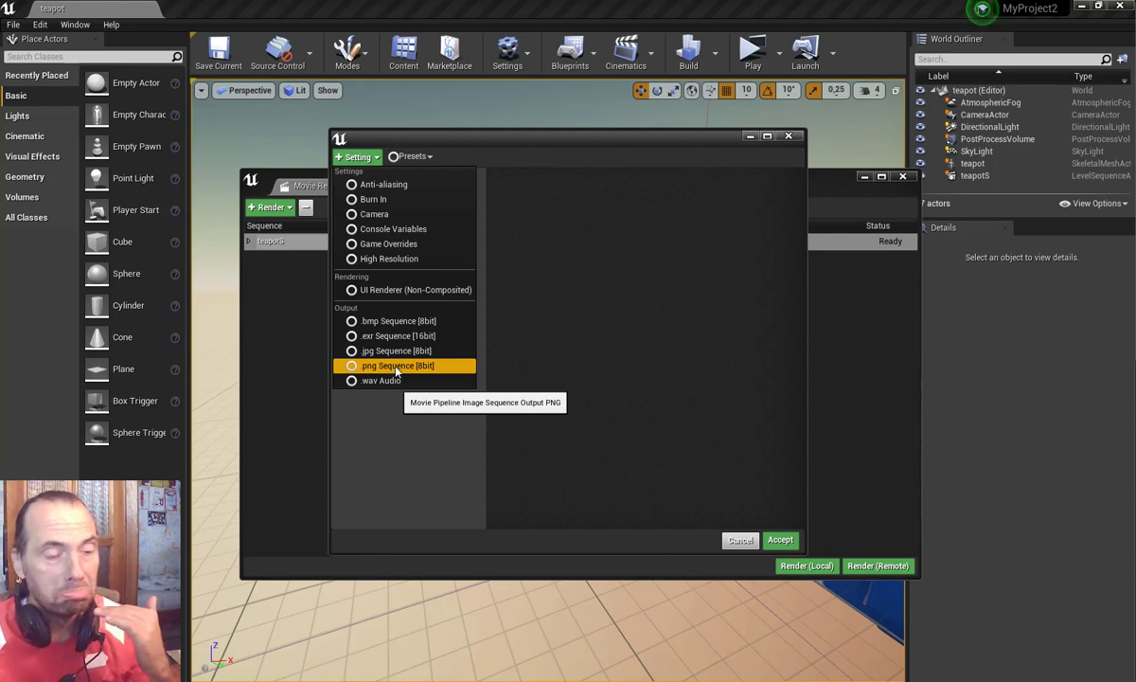
left_click(397, 367)
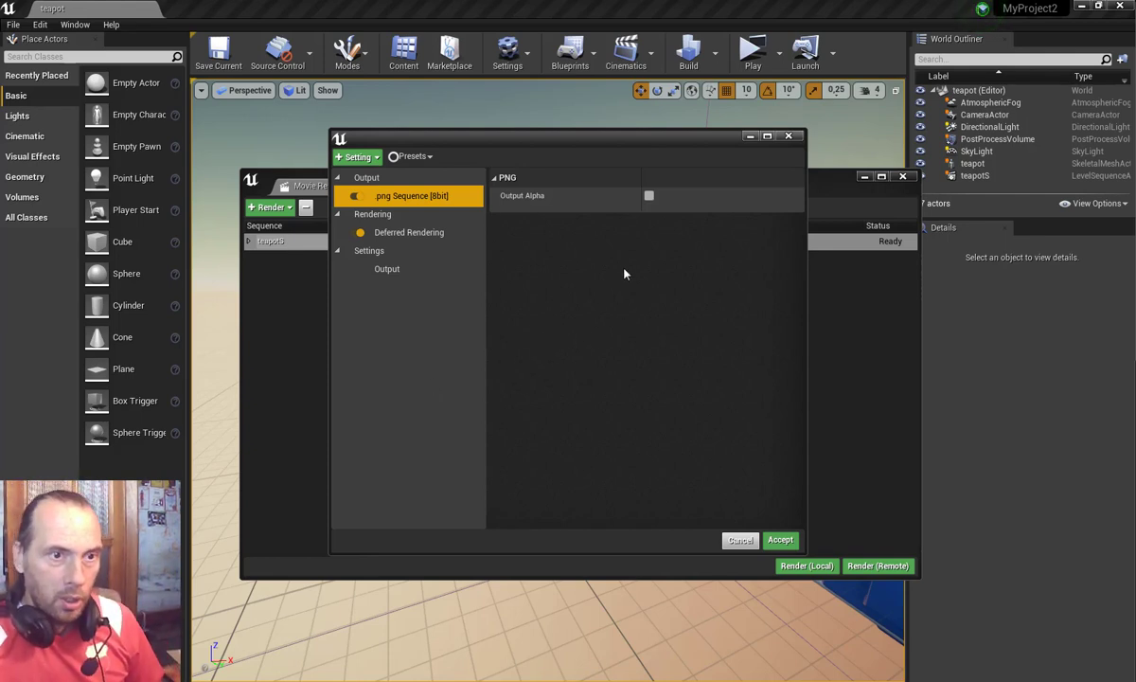
left_click(649, 195)
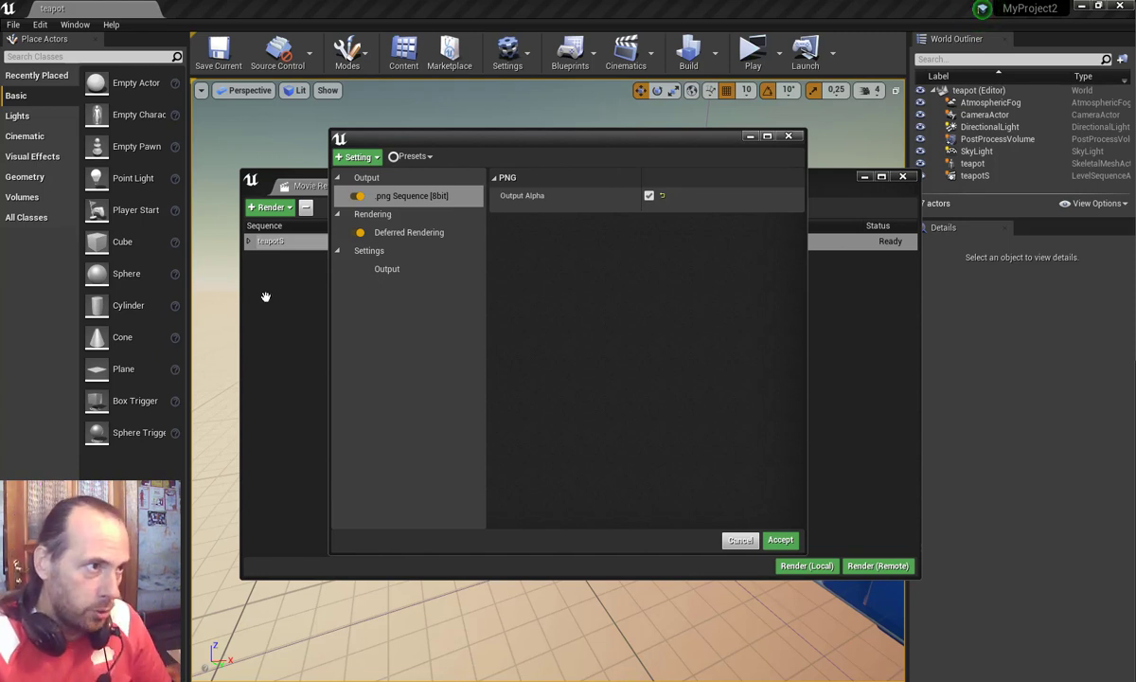
left_click(39, 26)
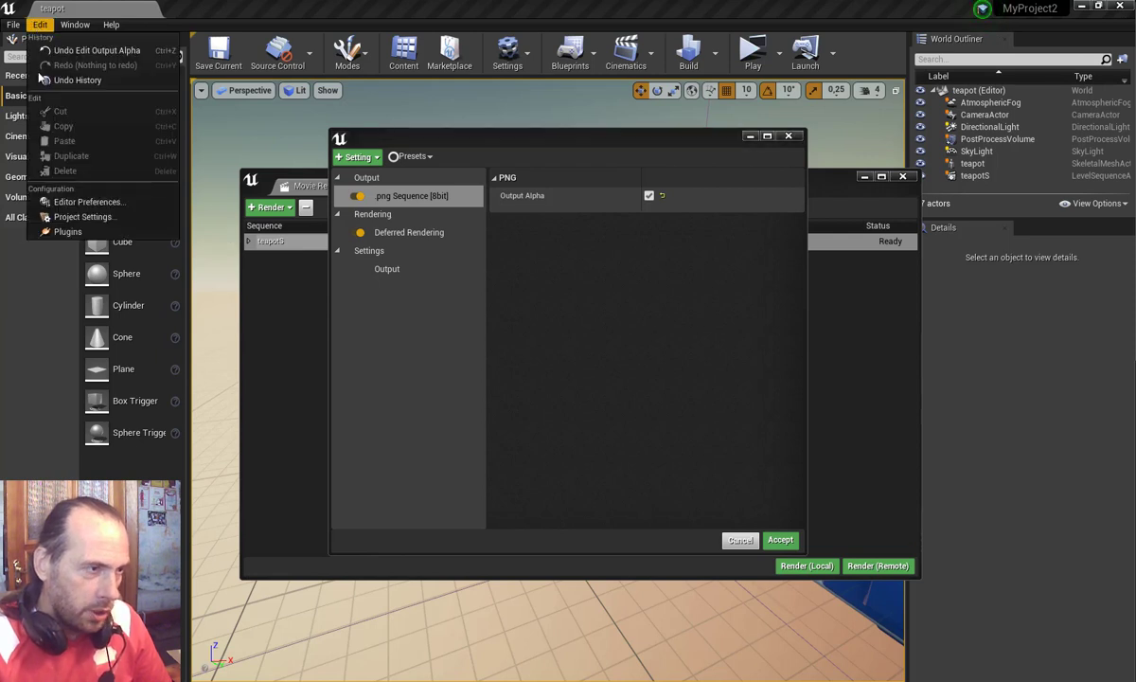
left_click(84, 218)
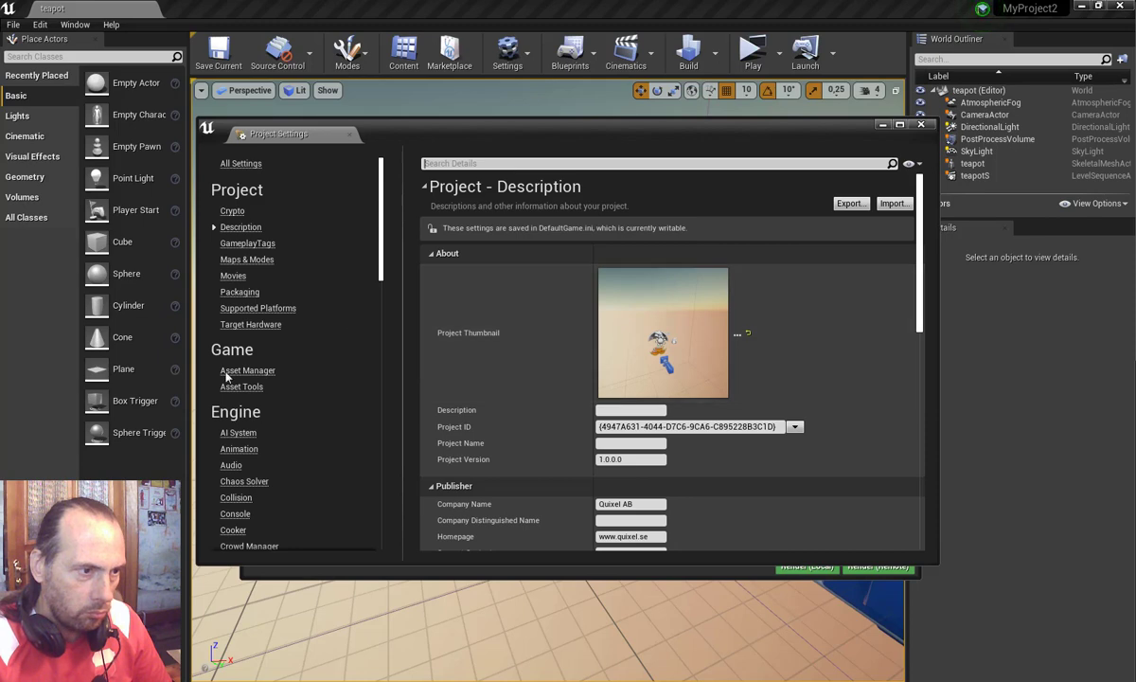
scroll(282, 414, "down", 5)
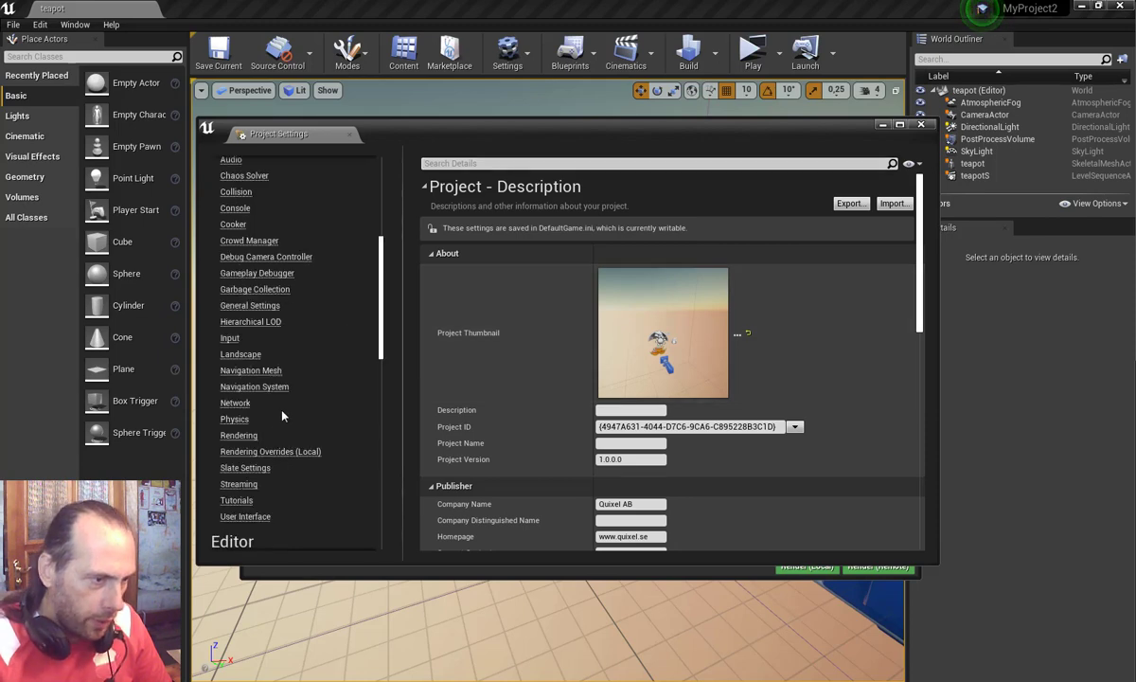
left_click(237, 438)
left_click_drag(916, 232, 919, 358)
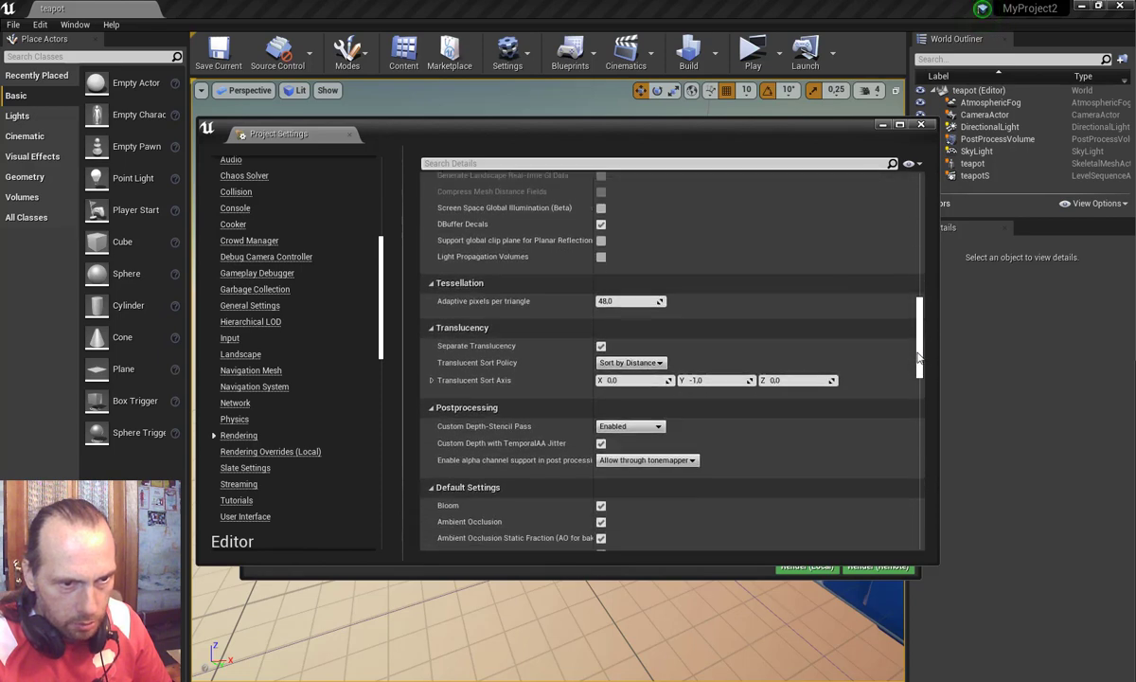
scroll(500, 378, "down", 1)
scroll(501, 378, "down", 1)
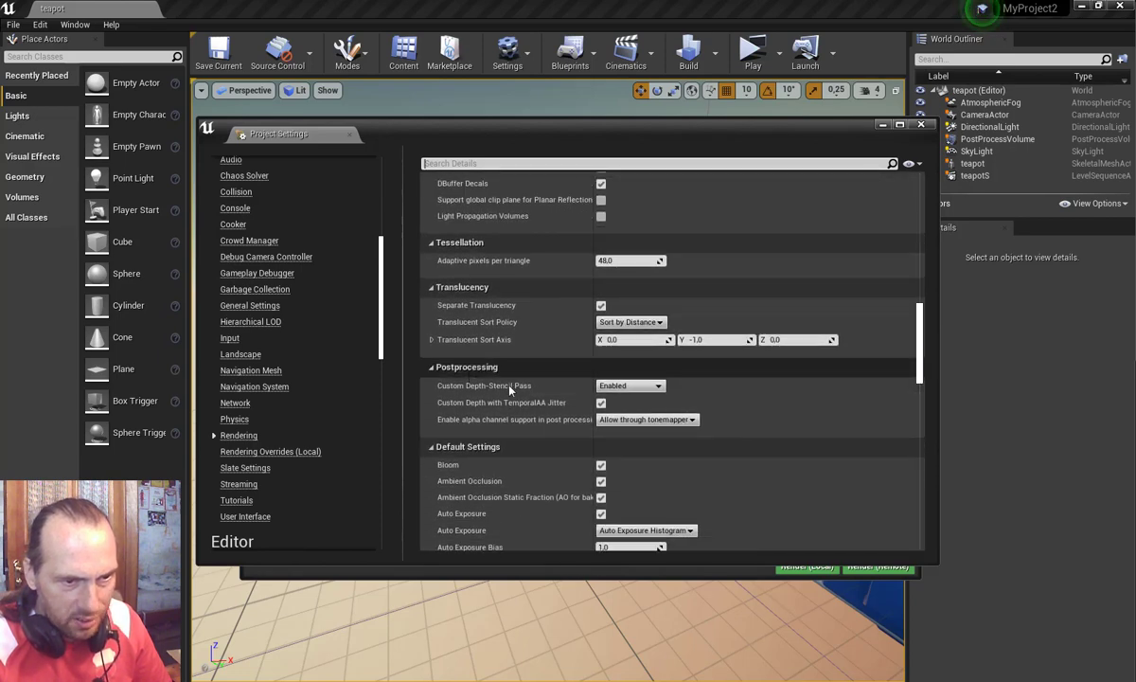
left_click(691, 420)
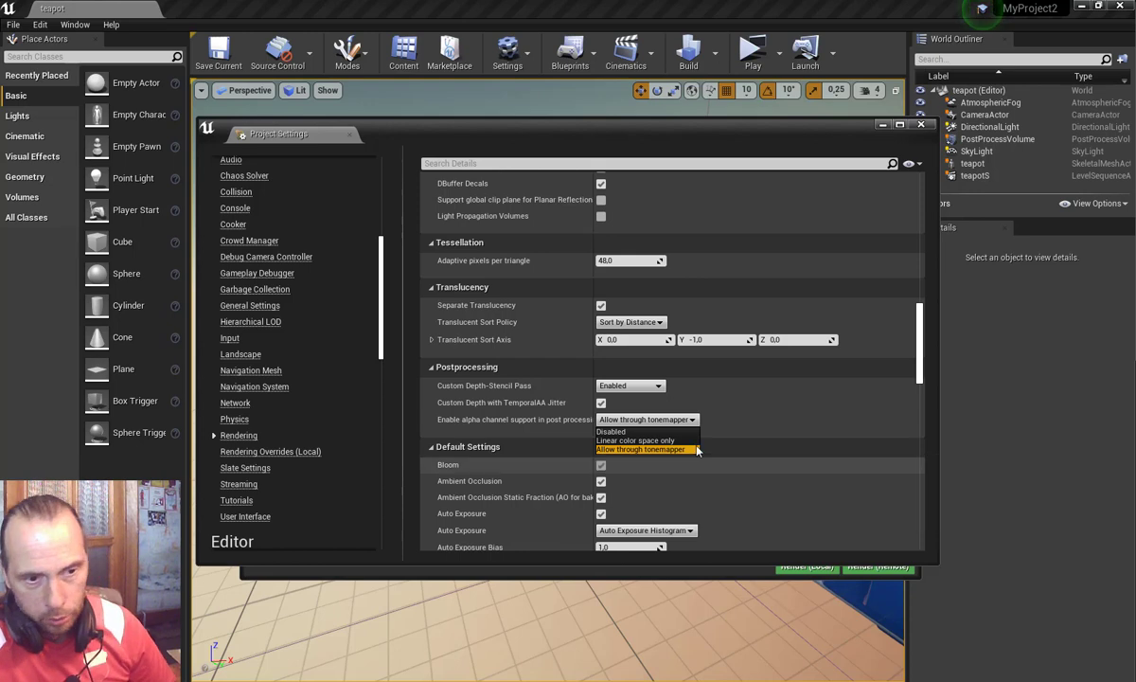
left_click(827, 439)
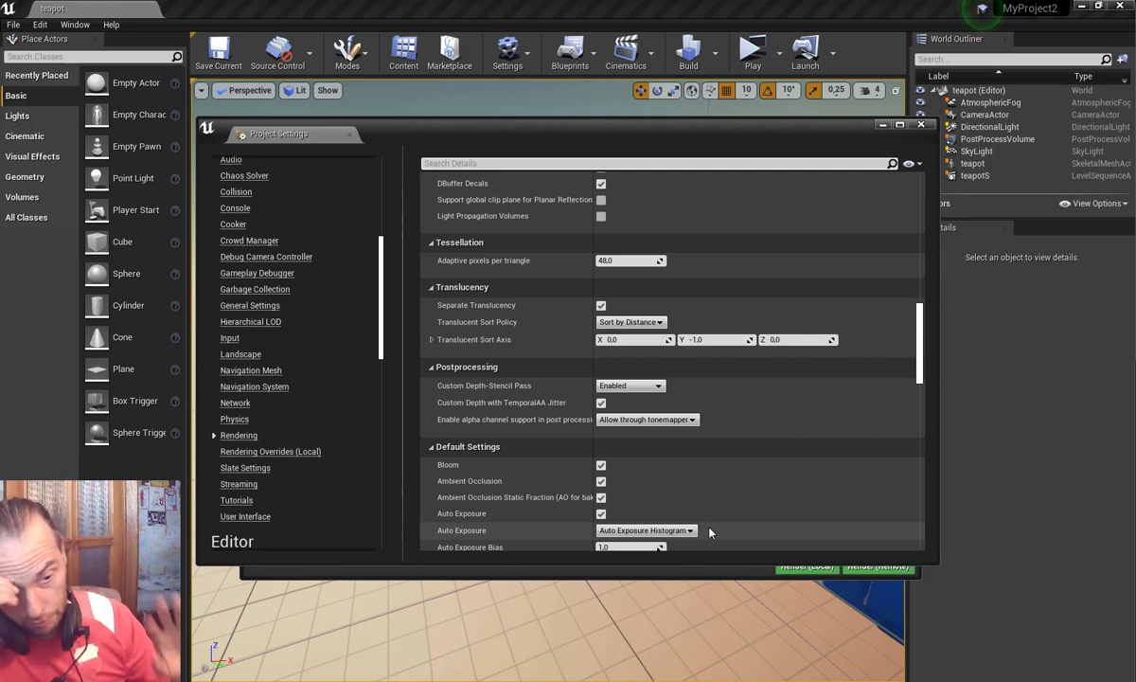
left_click(920, 124)
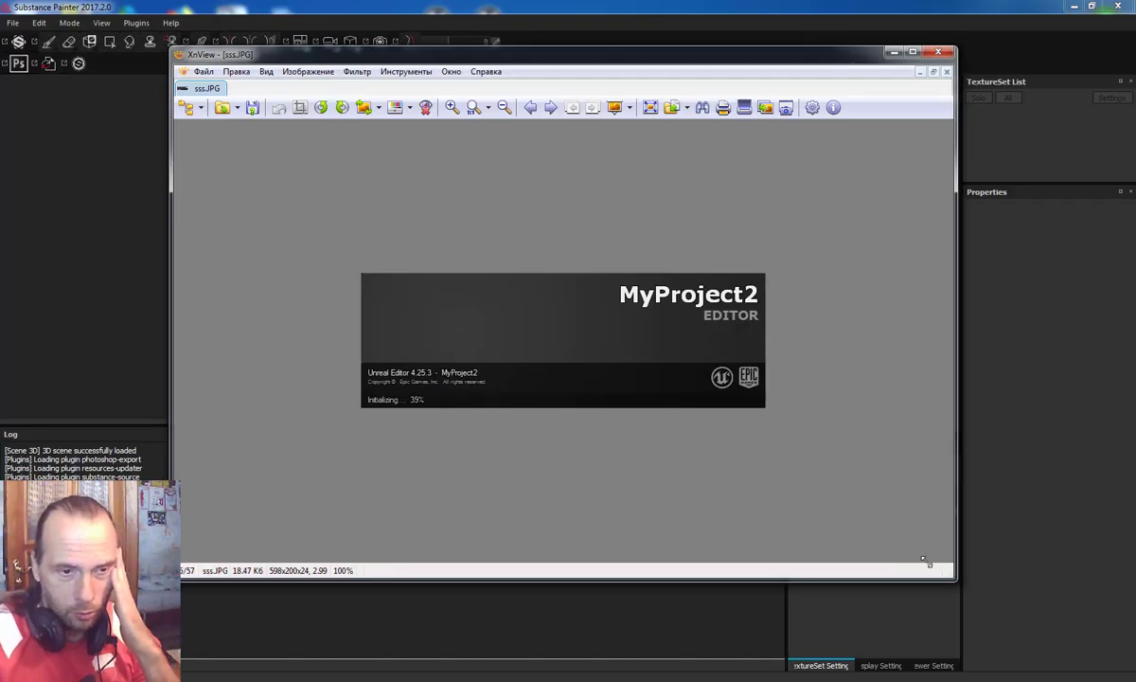
Step: Shrink and center the XnView window, then advance to the Task Manager screenshot
left_click_drag(956, 580, 682, 355)
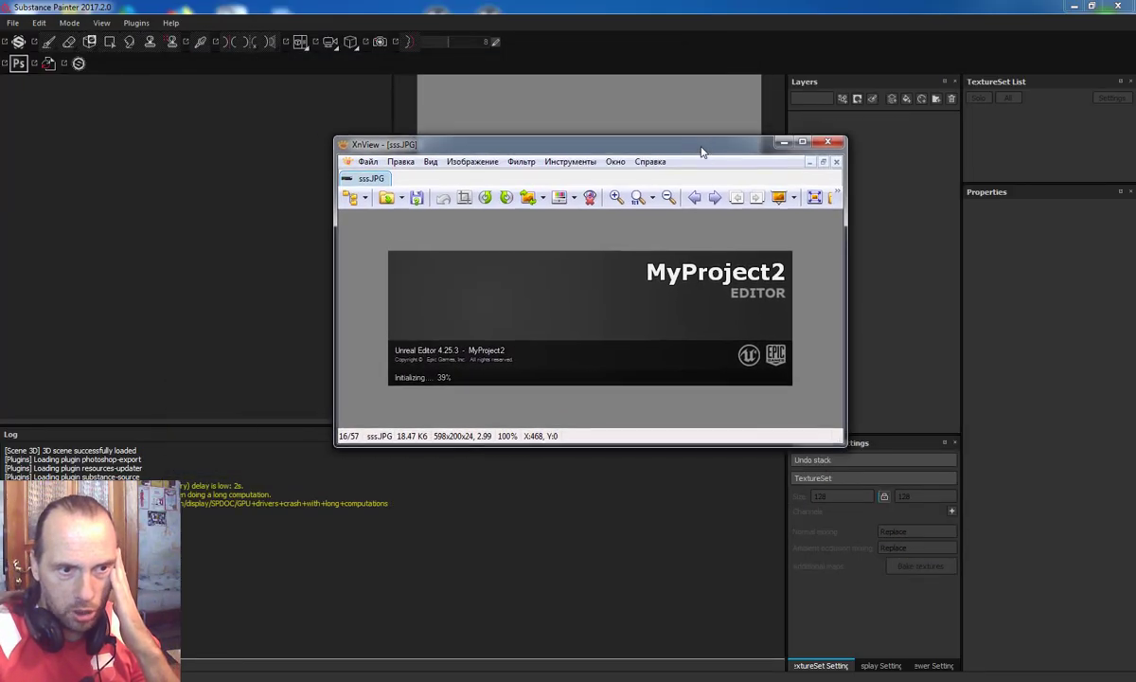
left_click_drag(537, 62, 698, 162)
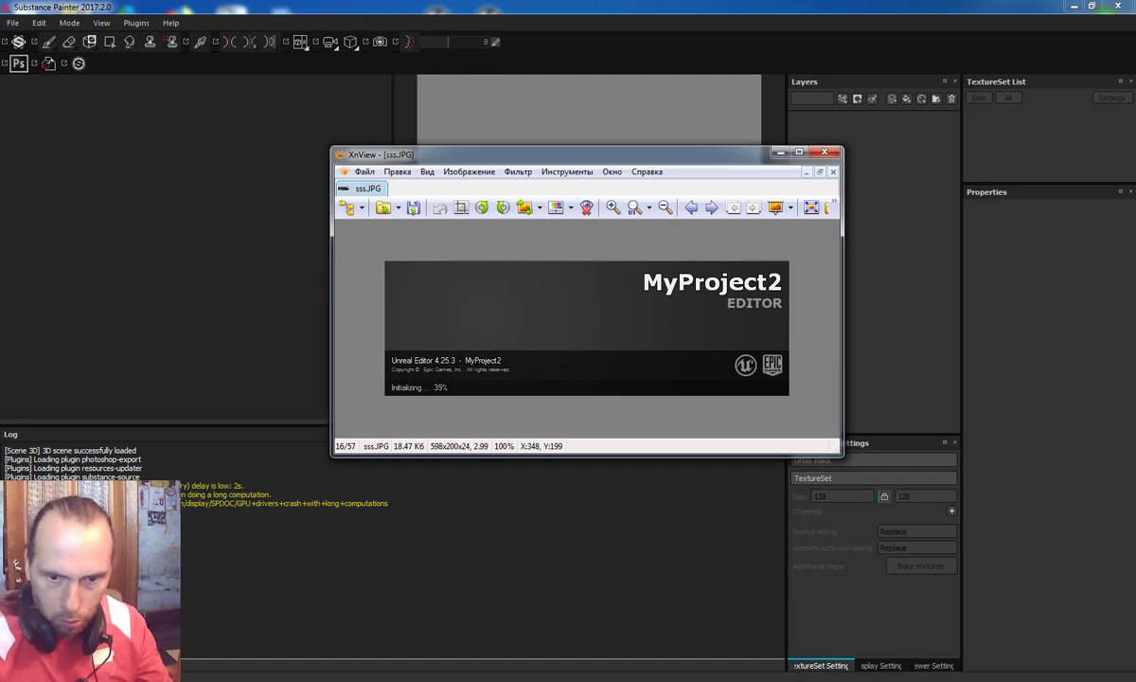
key("space")
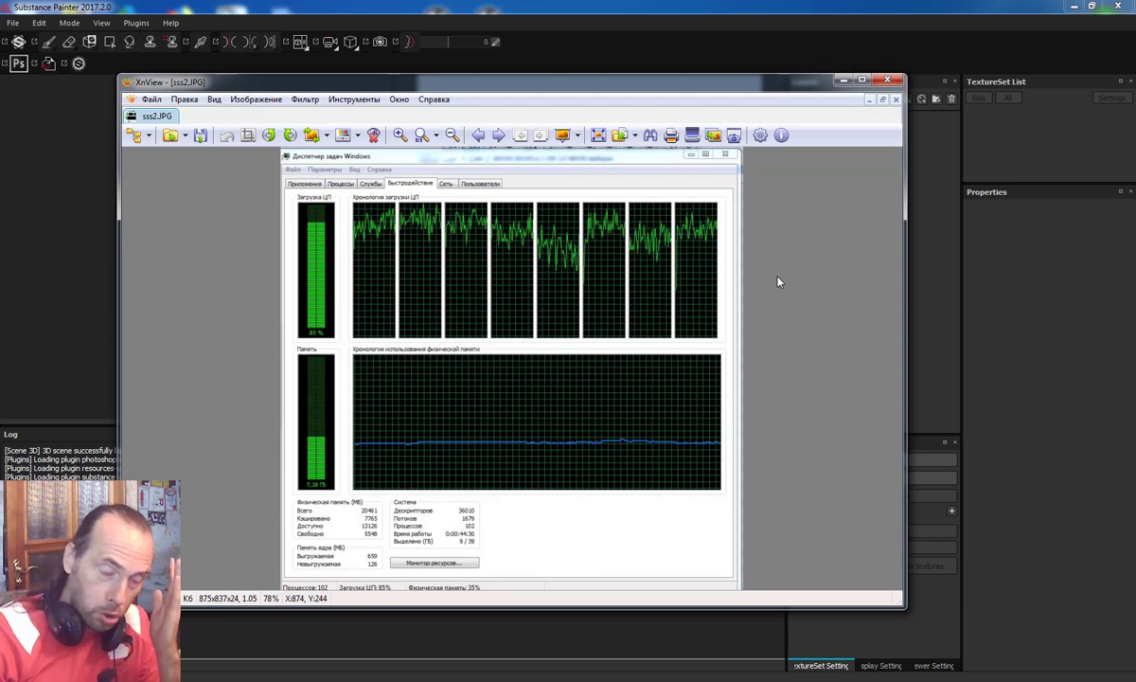
Step: Move XnView aside, minimize and restore it showing sss.JPG, then close the viewer
left_click_drag(678, 82, 651, 508)
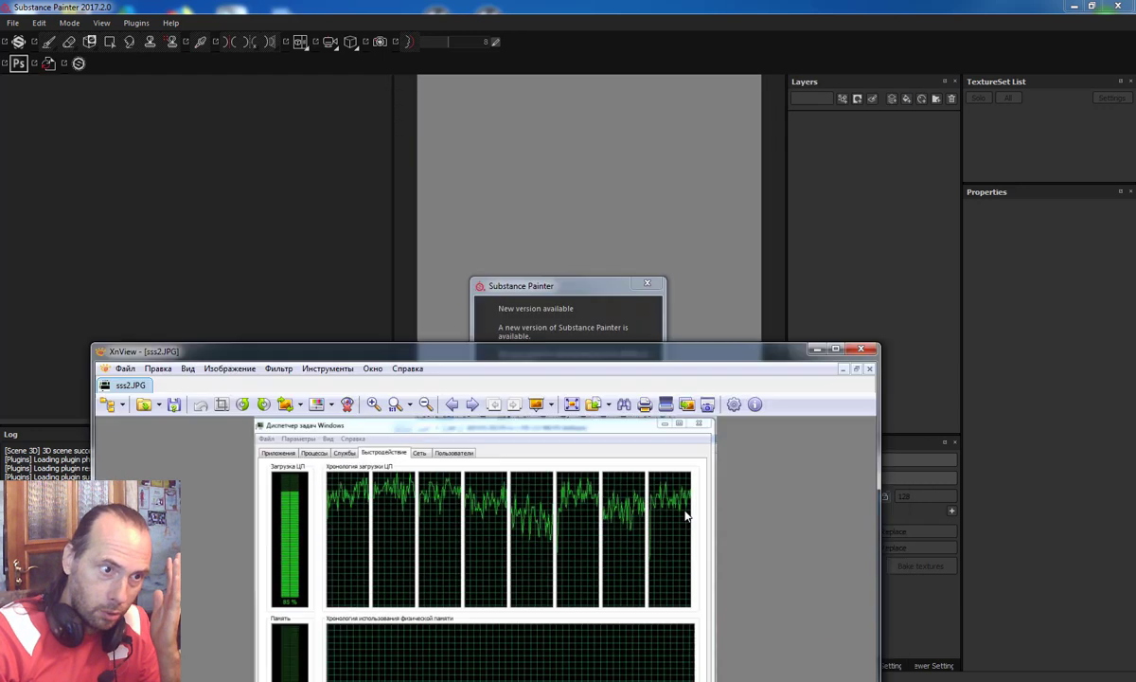
left_click(815, 506)
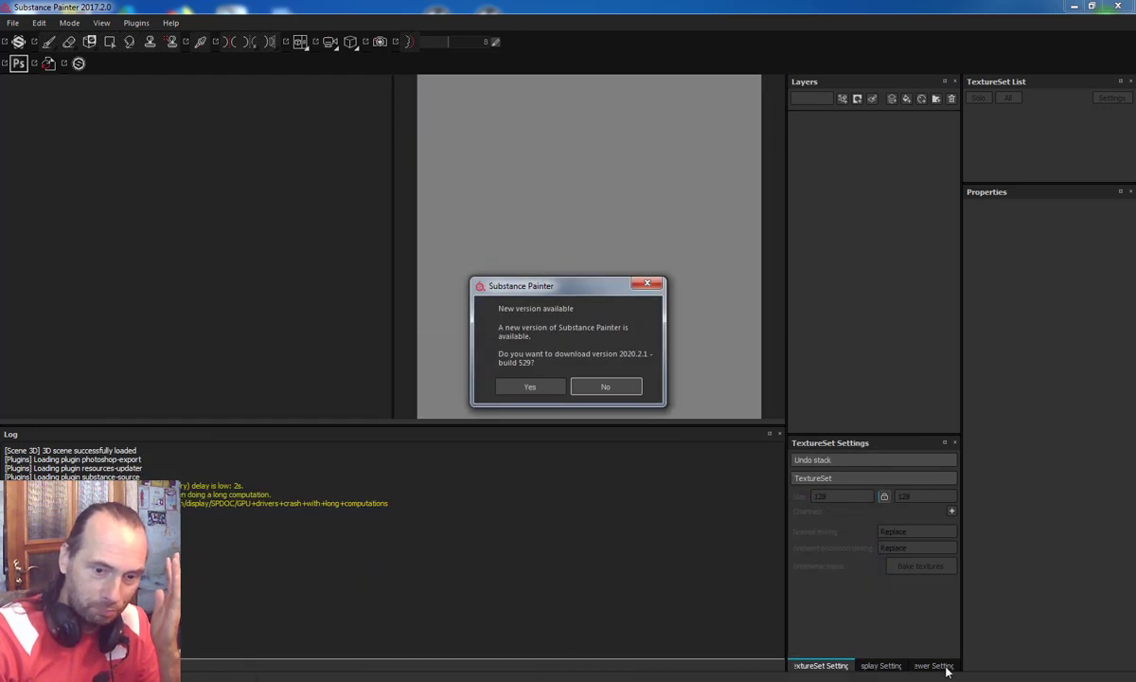
mouse_move(947, 672)
left_click(890, 620)
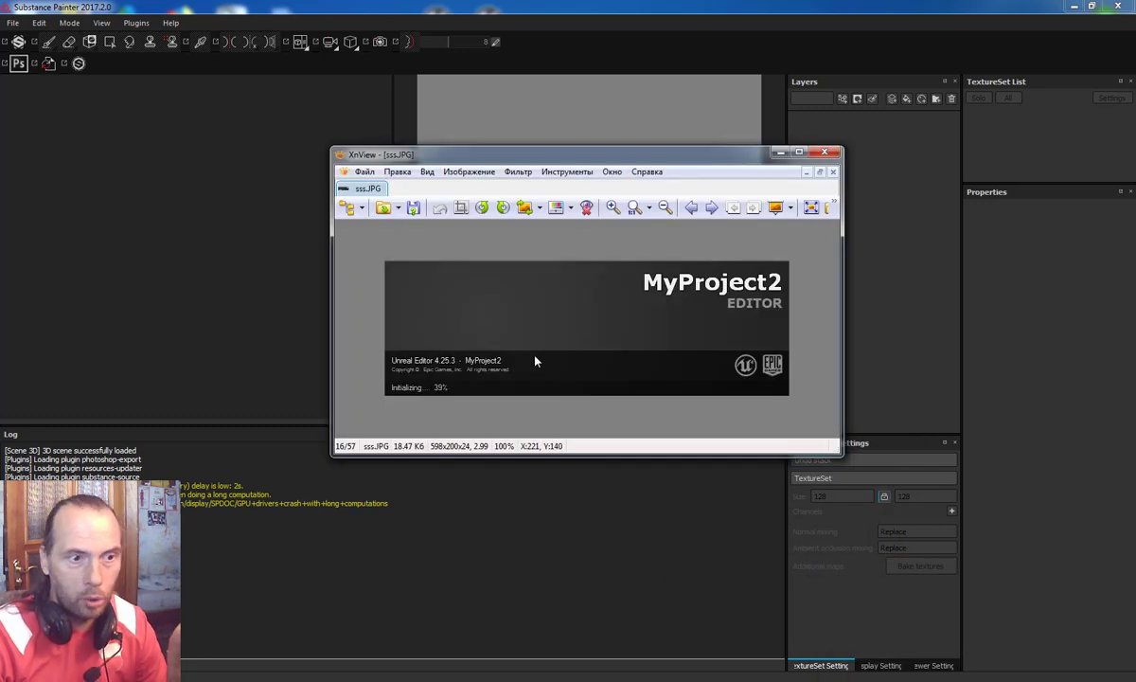
left_click(778, 151)
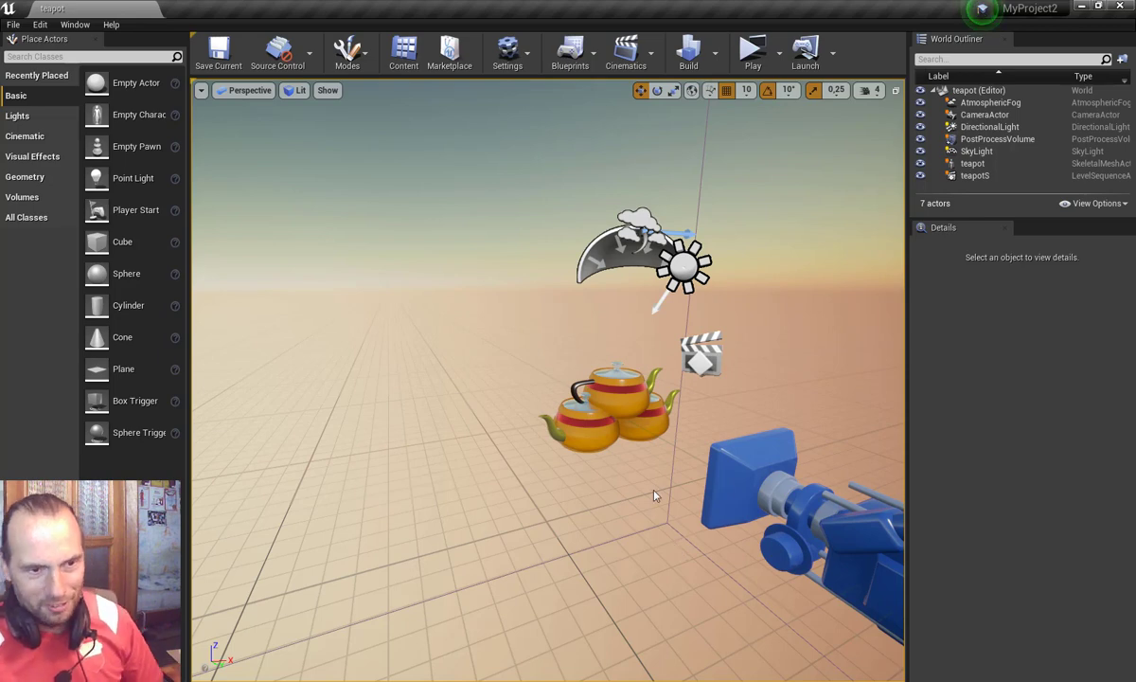
Step: Open the teapotS level sequence in an enlarged Sequencer and bring up its render settings
left_click(642, 433)
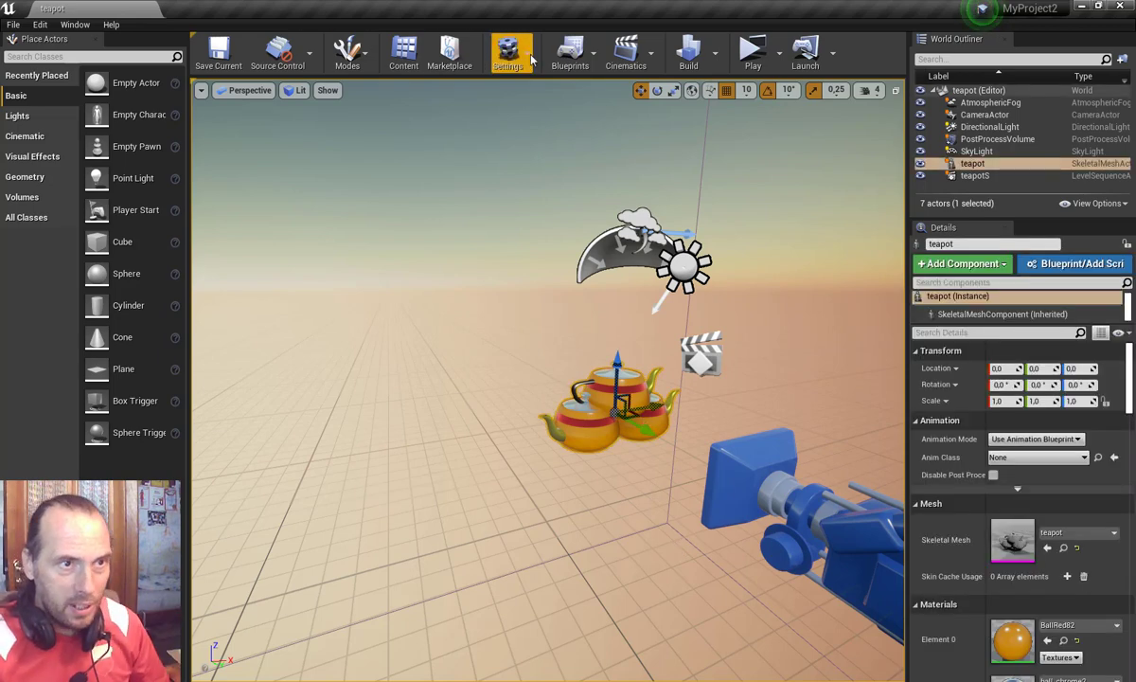
left_click(565, 52)
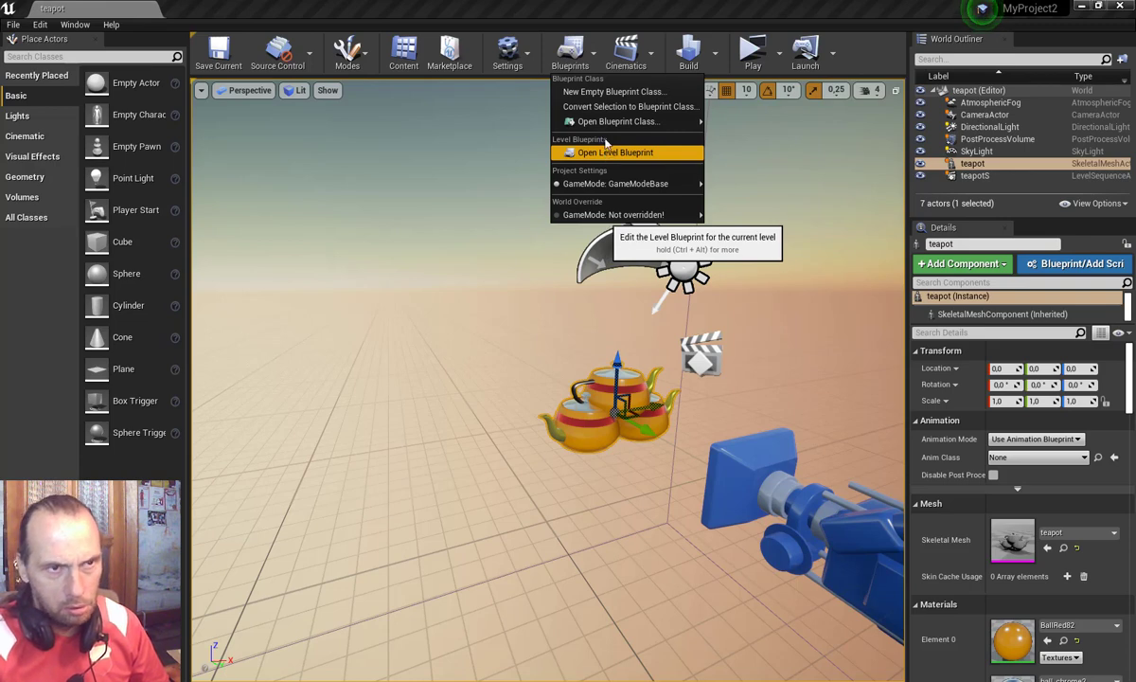
mouse_move(613, 121)
left_click(627, 55)
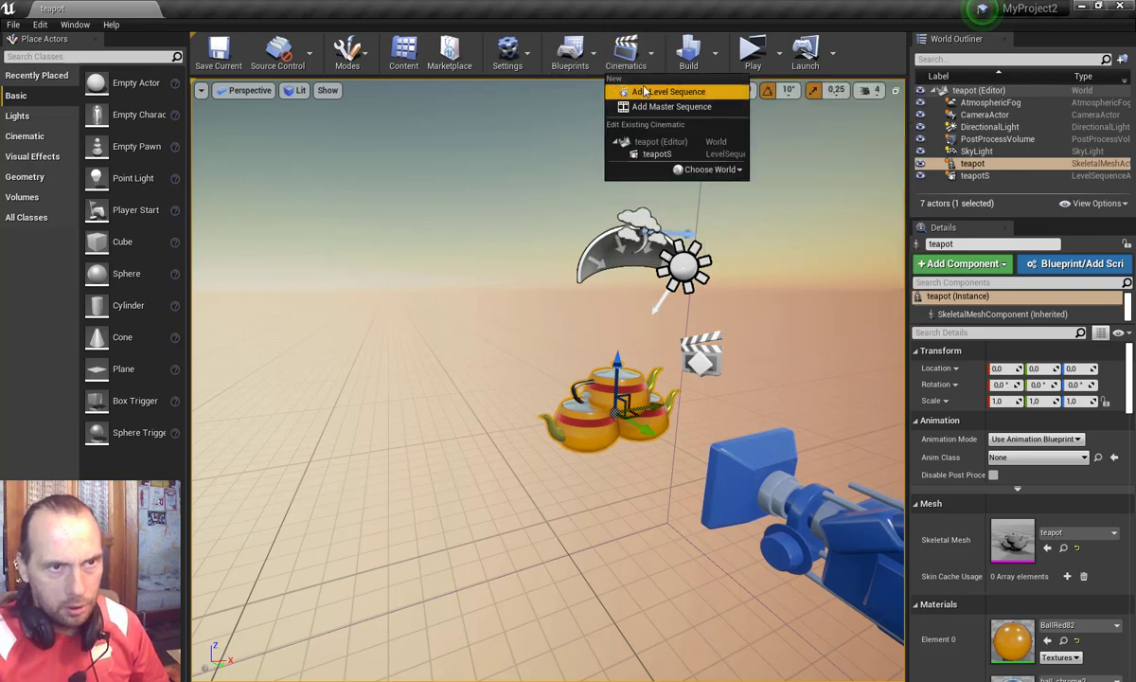
left_click(639, 146)
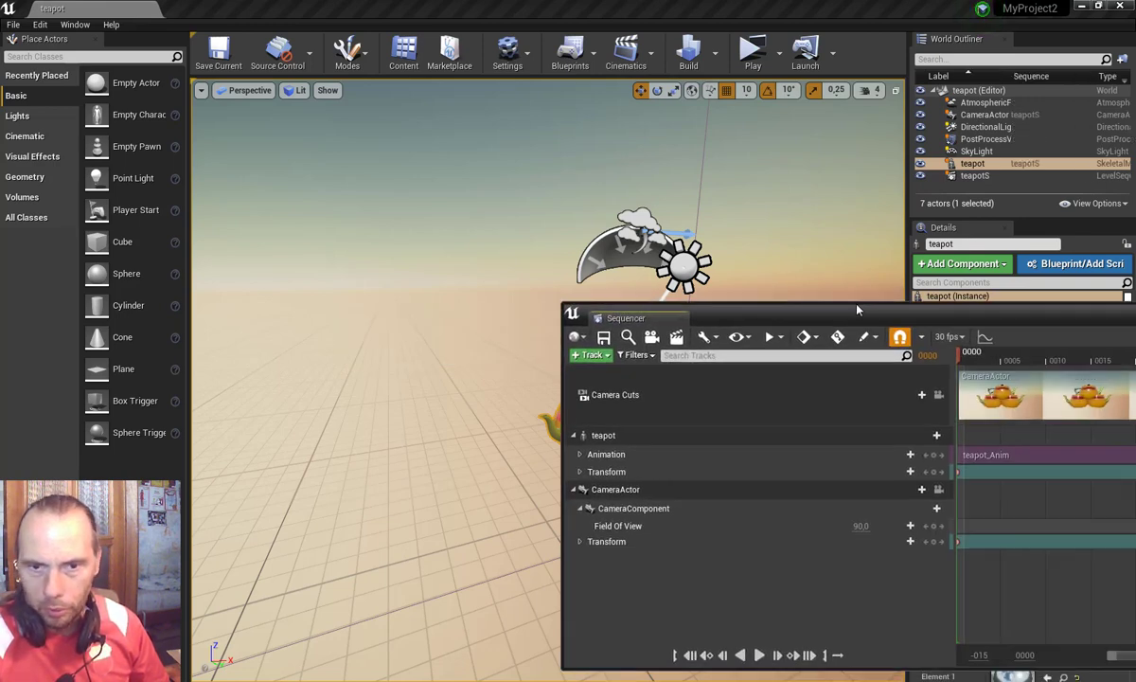
left_click_drag(803, 301, 533, 276)
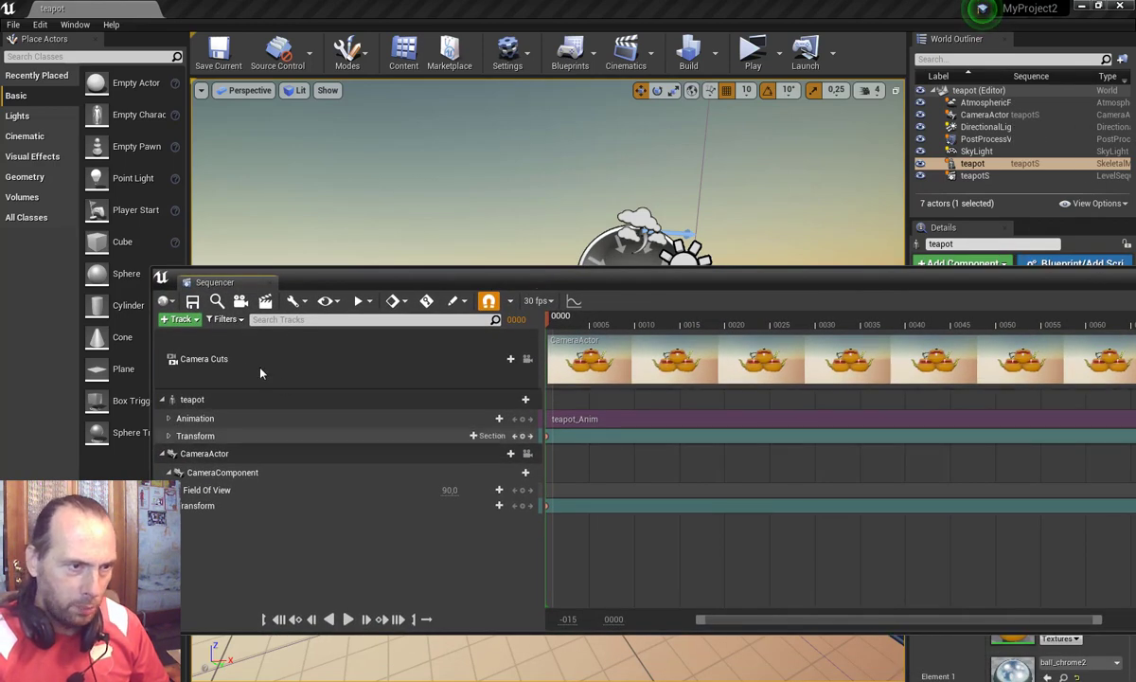
left_click(265, 301)
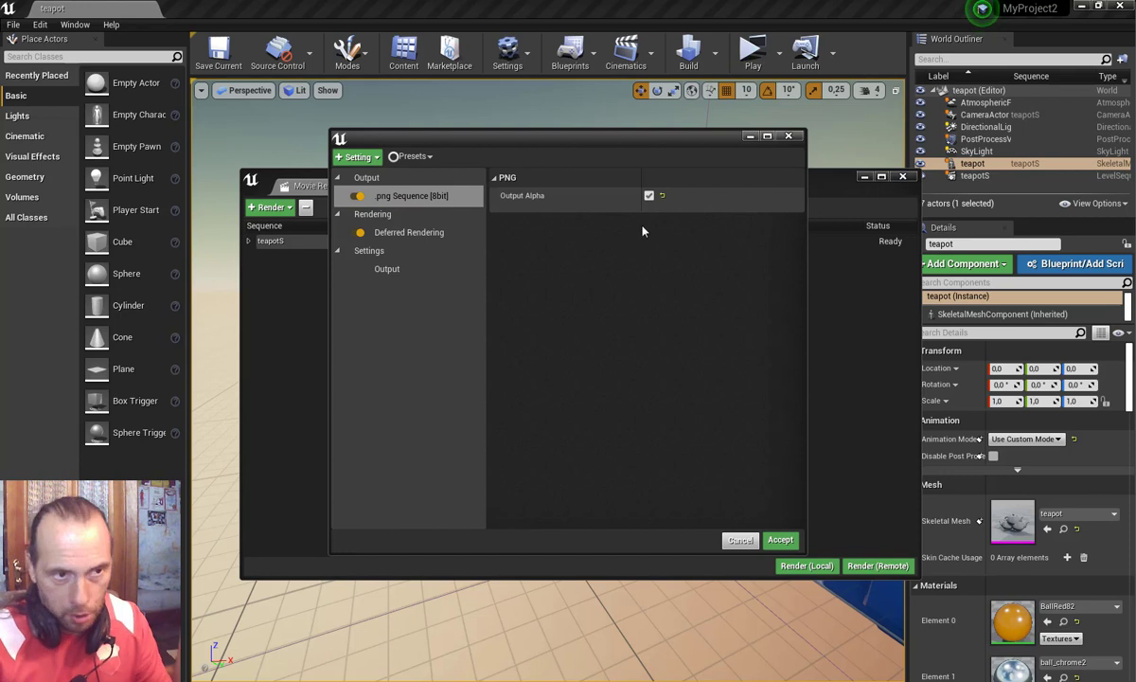
Step: In the Output settings, set the teapotS render resolution to 1280 × 720
left_click(390, 271)
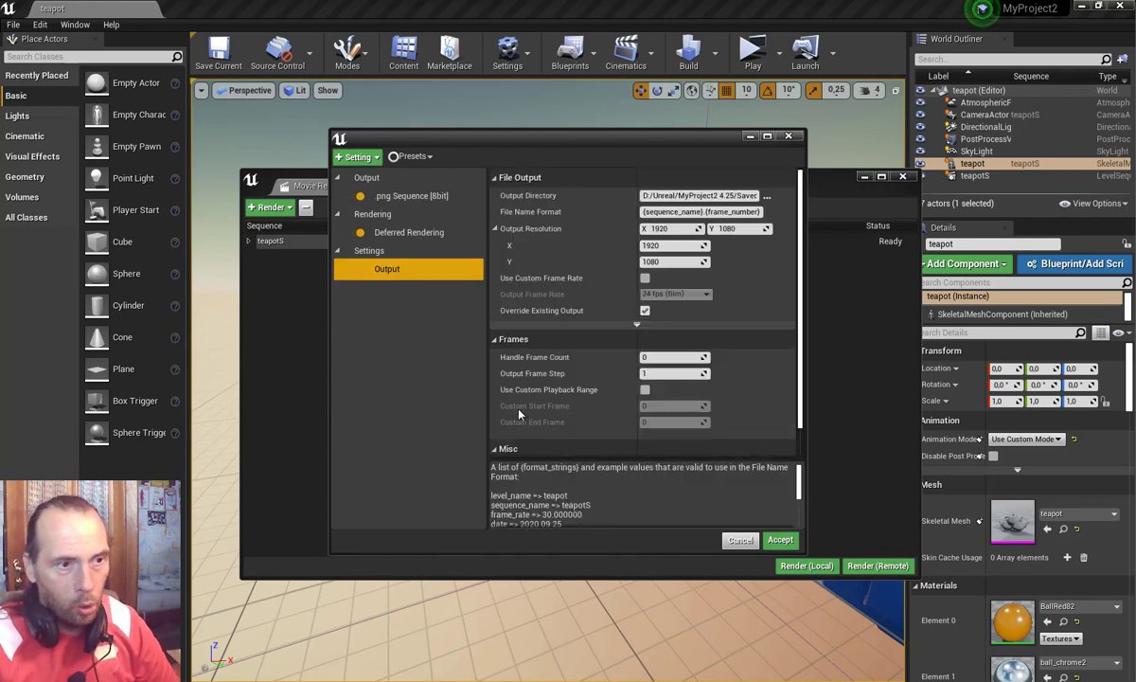
left_click(660, 229)
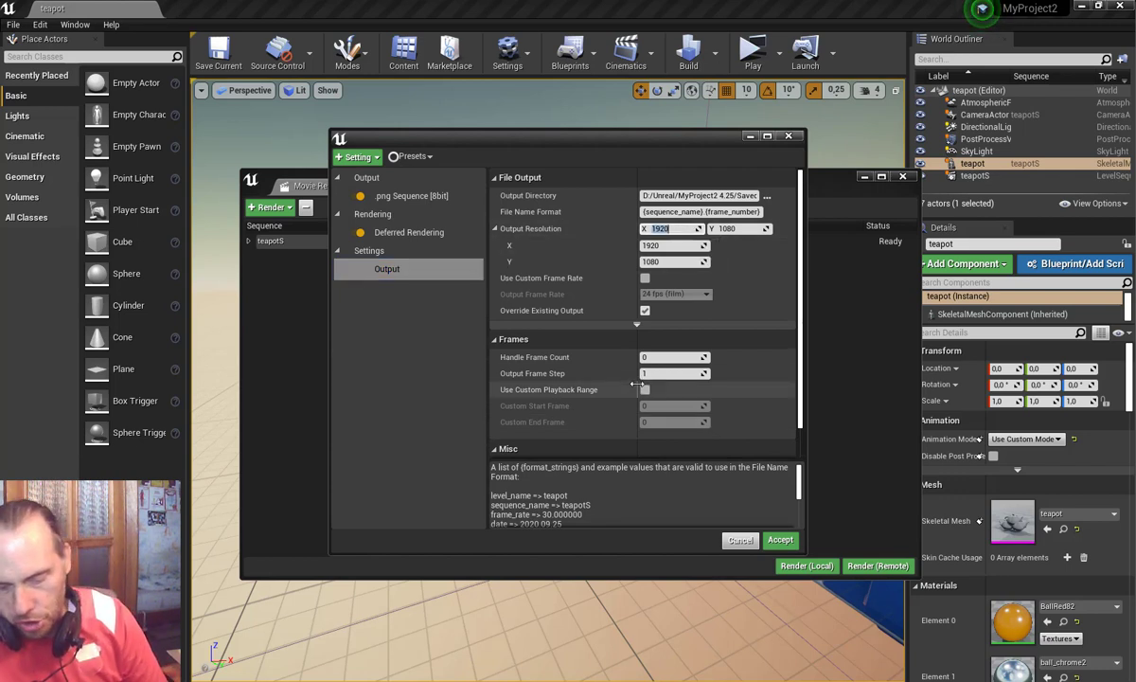
type("1280")
key("Return")
key("Tab")
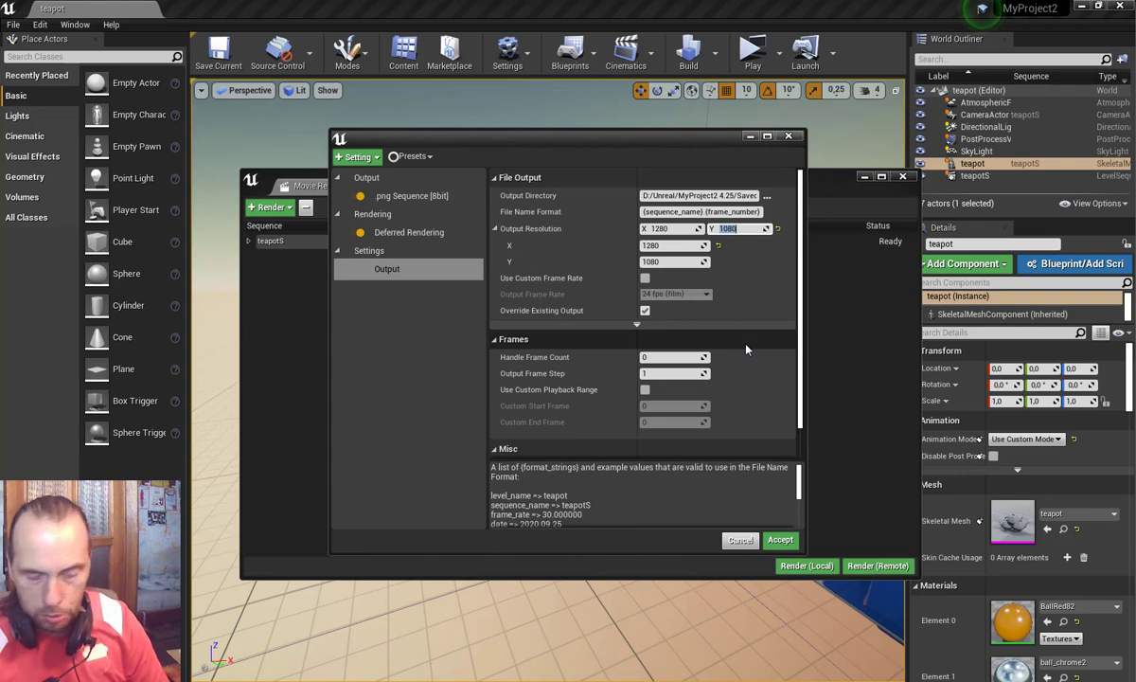
type("720")
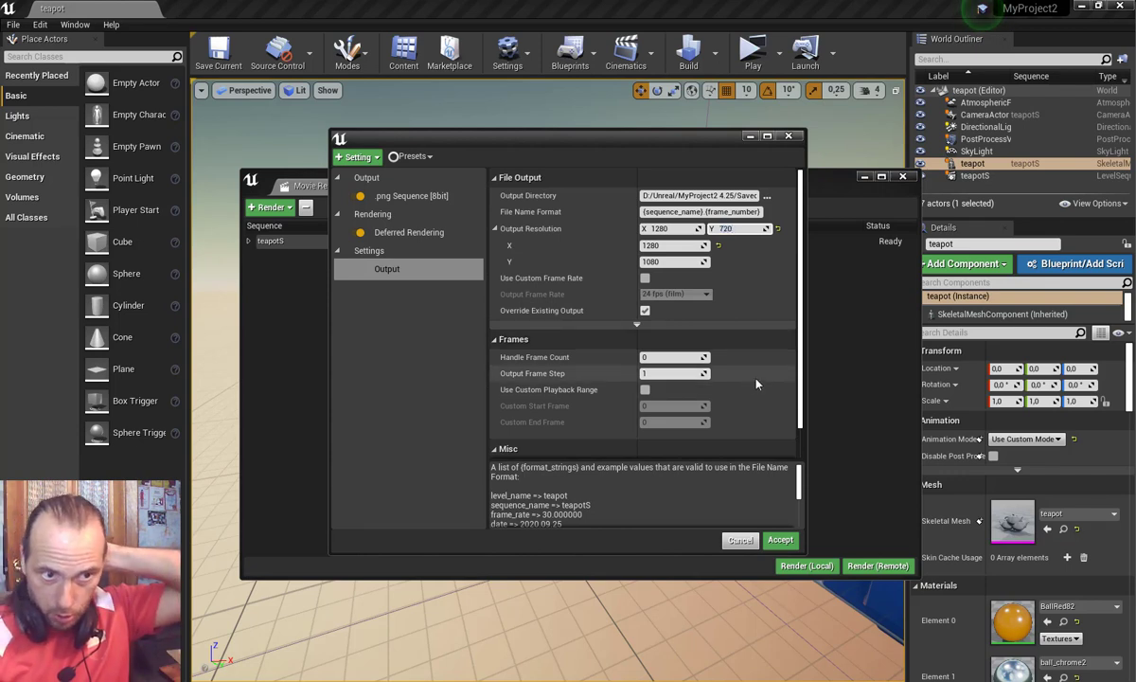
key("Return")
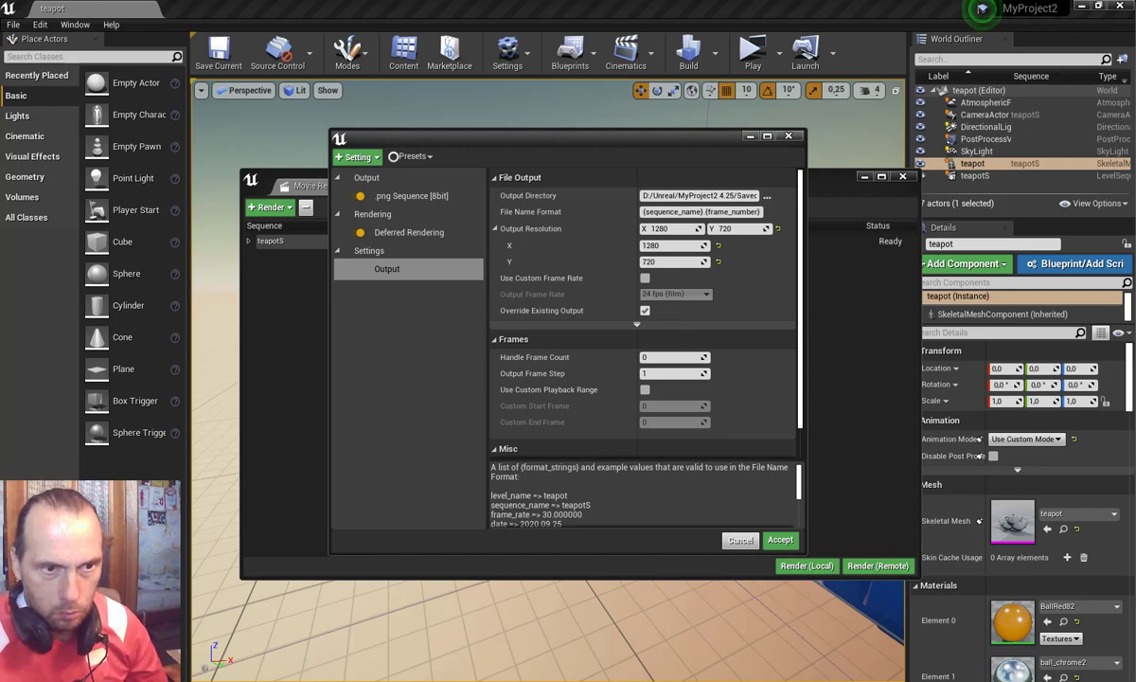
mouse_move(690, 680)
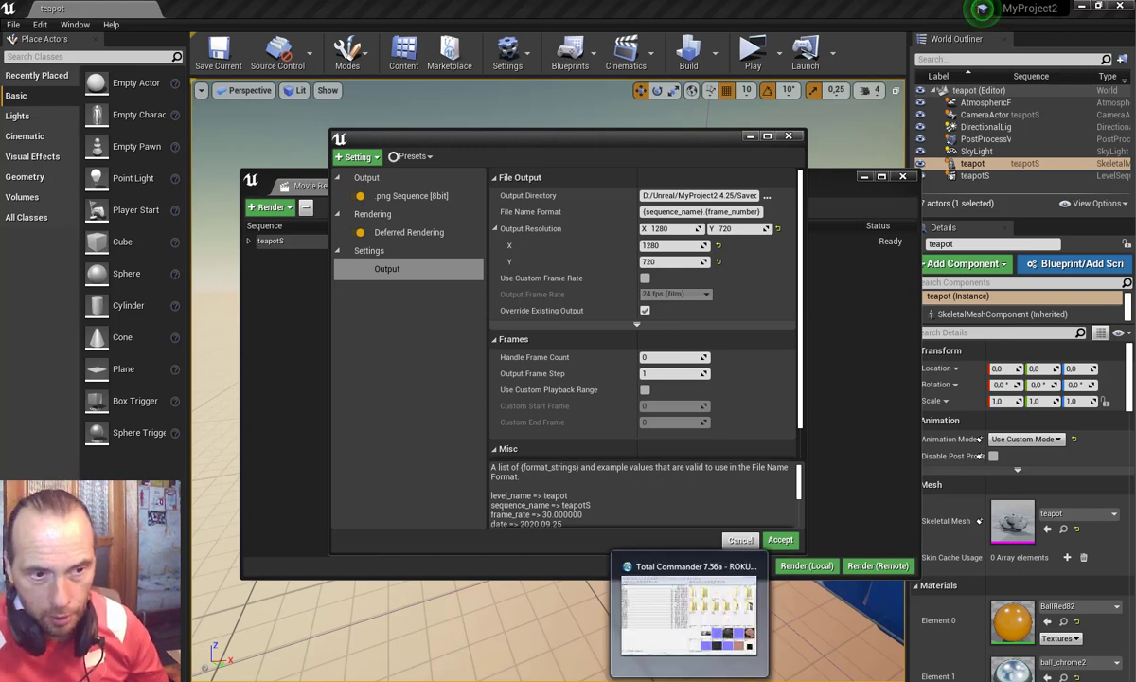
Step: Play teapot.avi in Media Player Classic on the right and open the teapotS frames folder
left_click(689, 681)
double_click(24, 126)
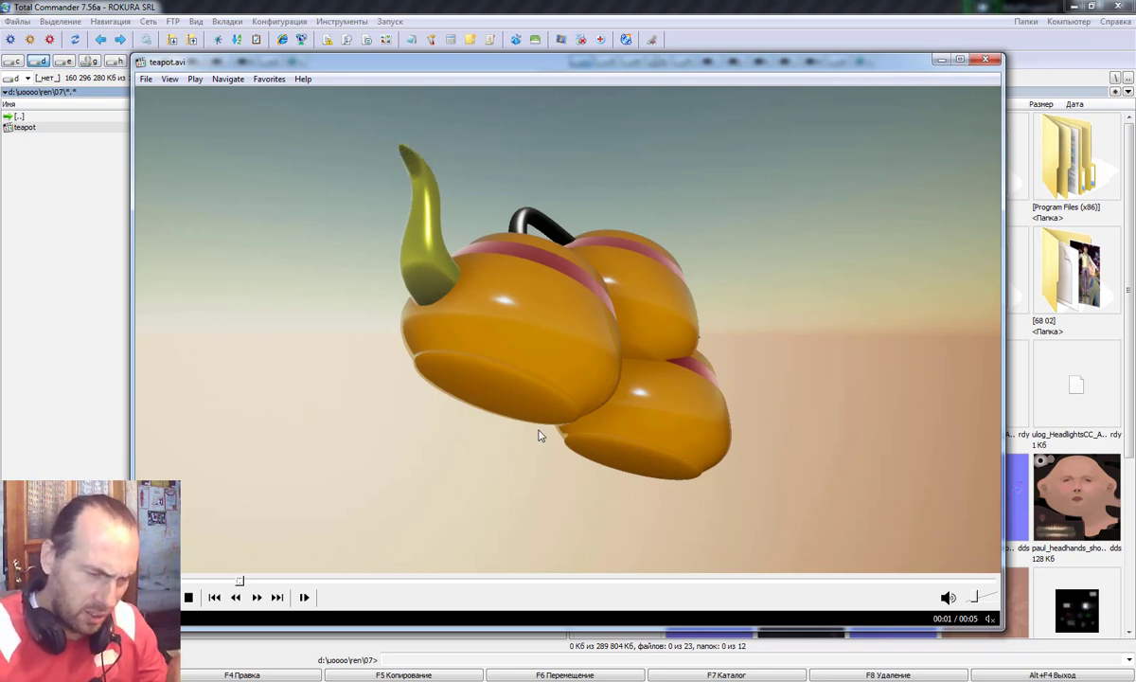
left_click_drag(529, 75, 893, 91)
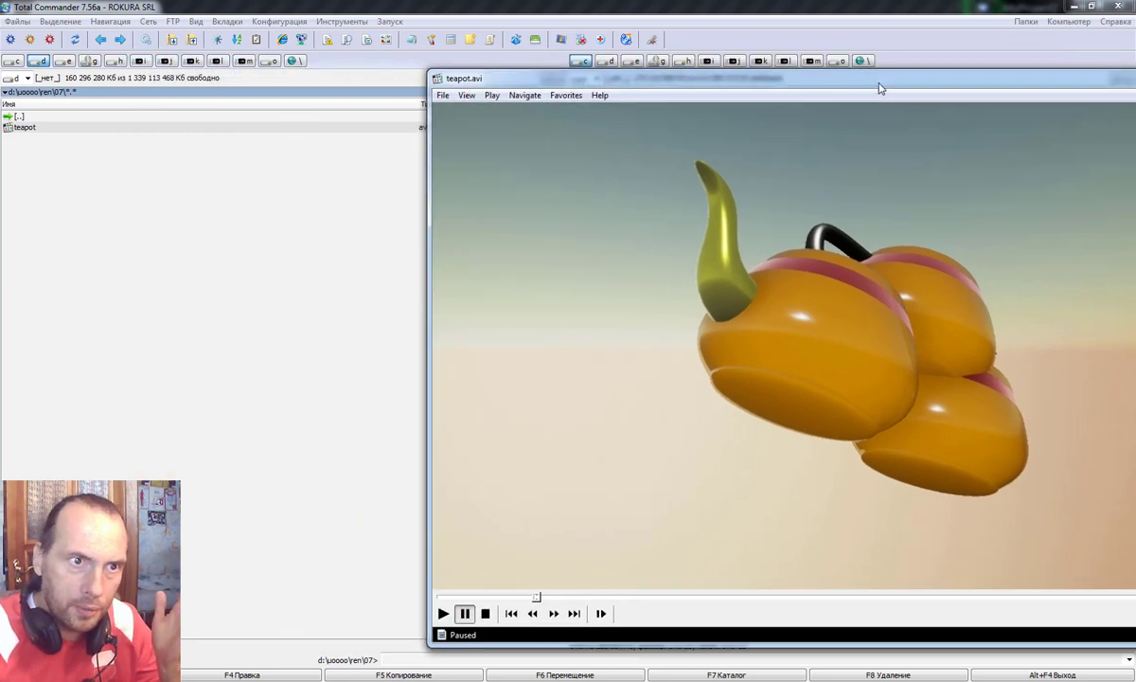
double_click(24, 127)
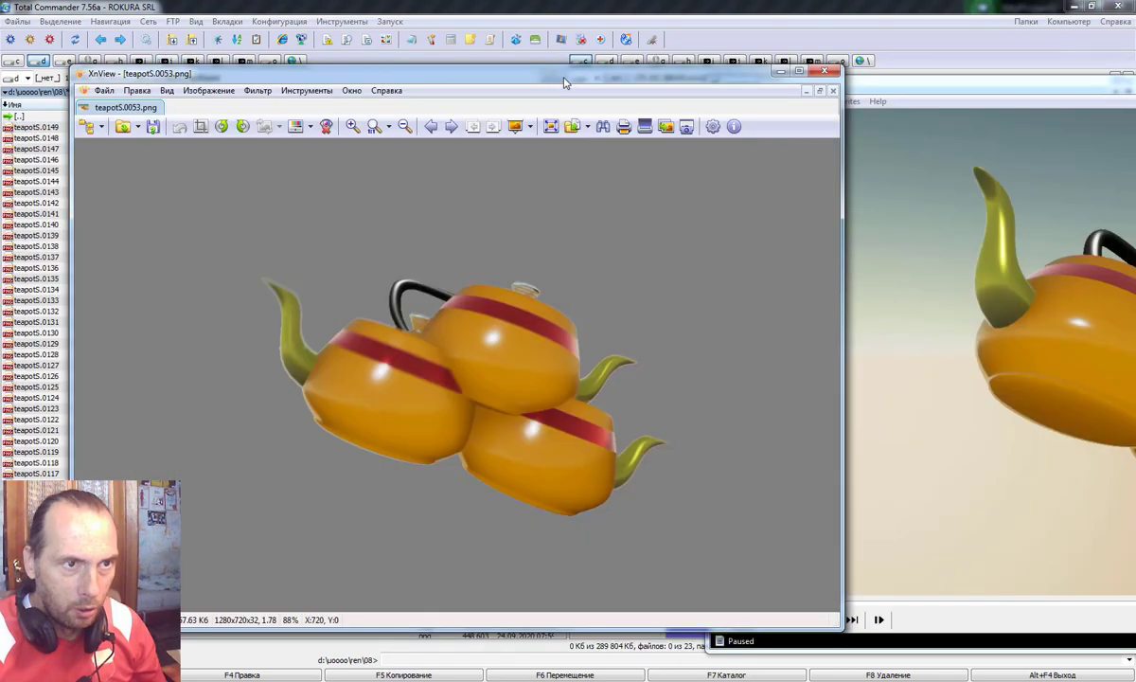
Step: Enlarge and reposition the XnView window showing teapotS.0053.png
left_click_drag(566, 85, 588, 81)
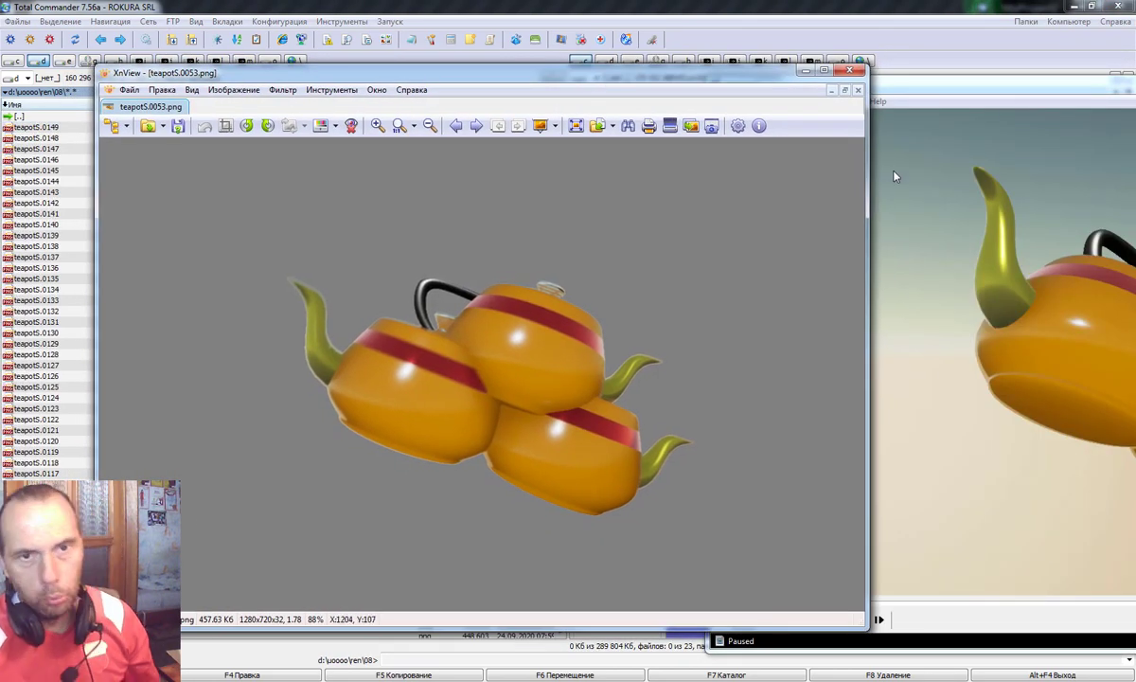
left_click_drag(868, 64, 907, 38)
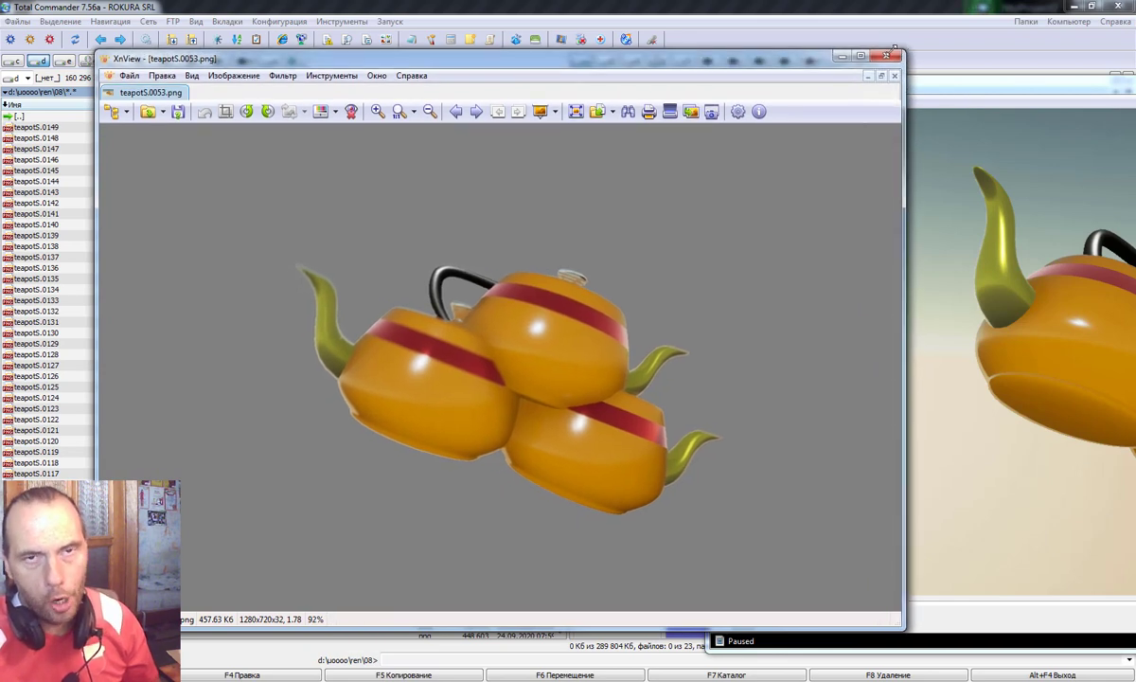
left_click_drag(663, 43, 667, 72)
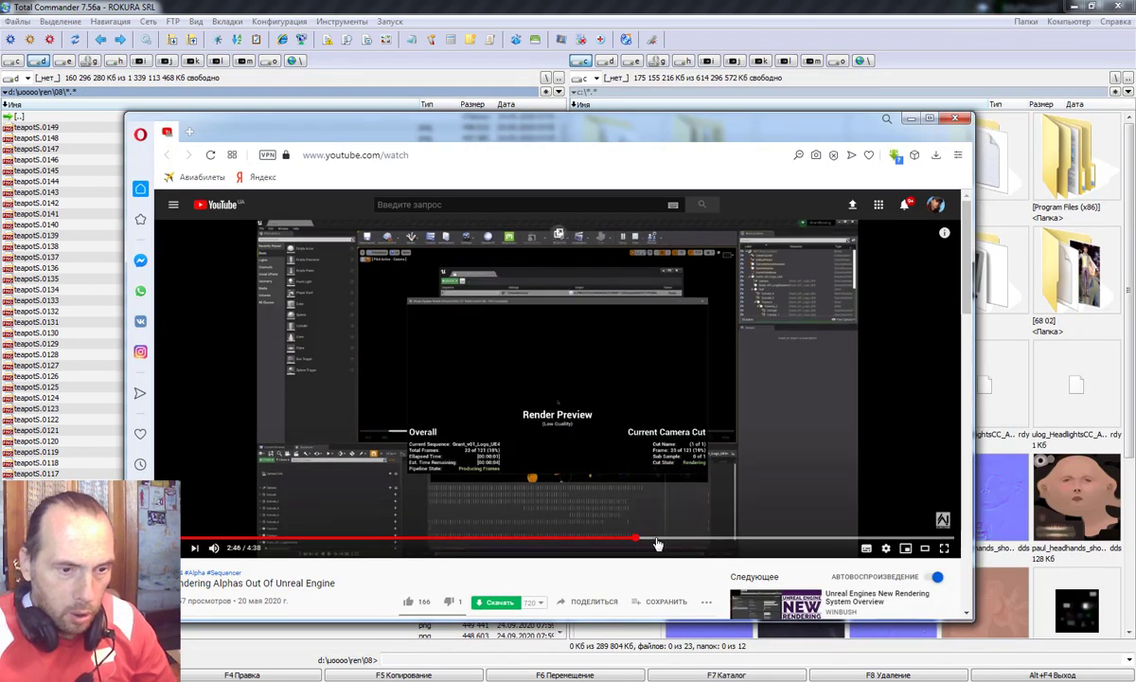
Step: Skip the tutorial through 2:53, 2:58 and 3:09 to the transparent-render part, then close the browser
left_click(658, 542)
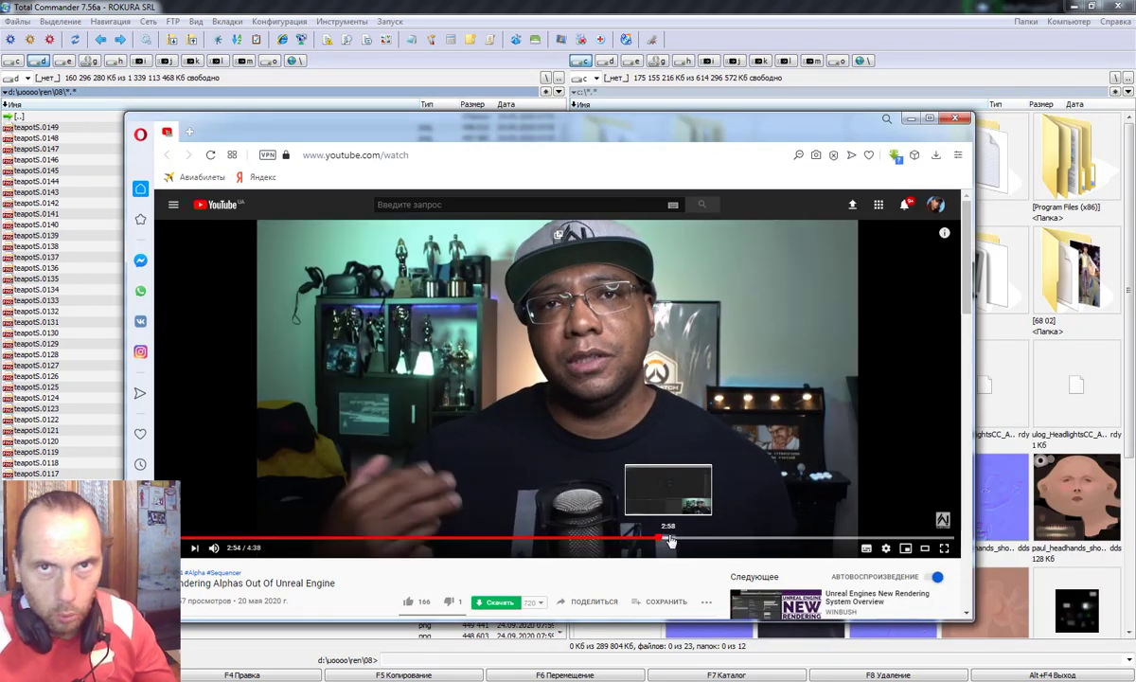
left_click(674, 541)
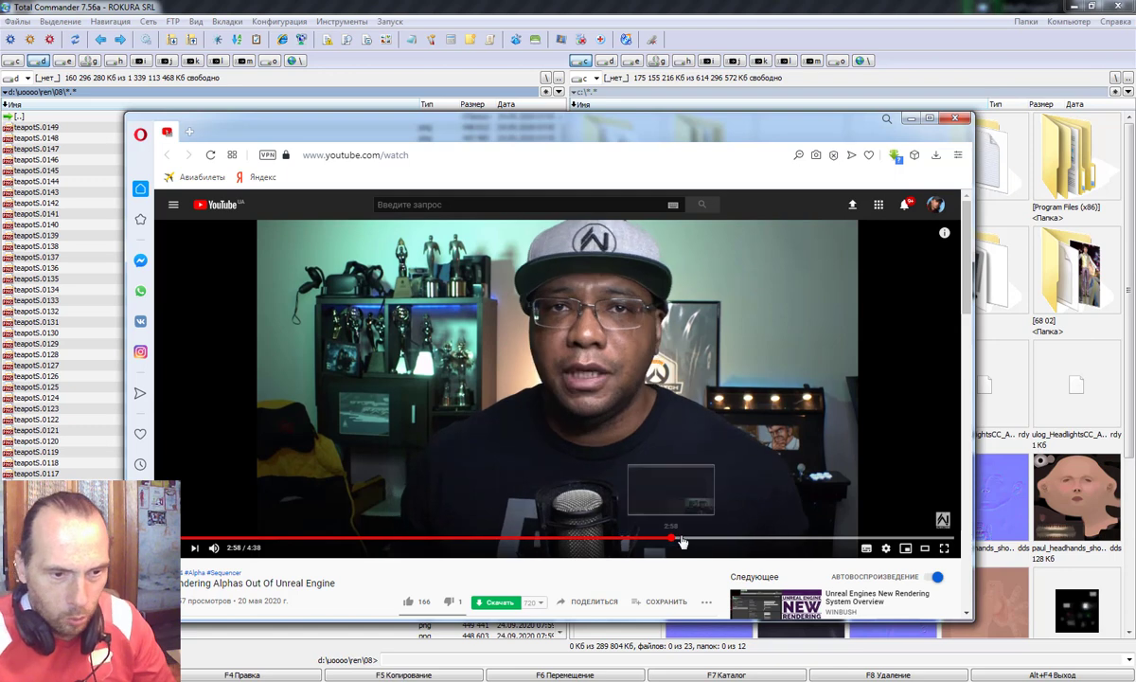
left_click(691, 542)
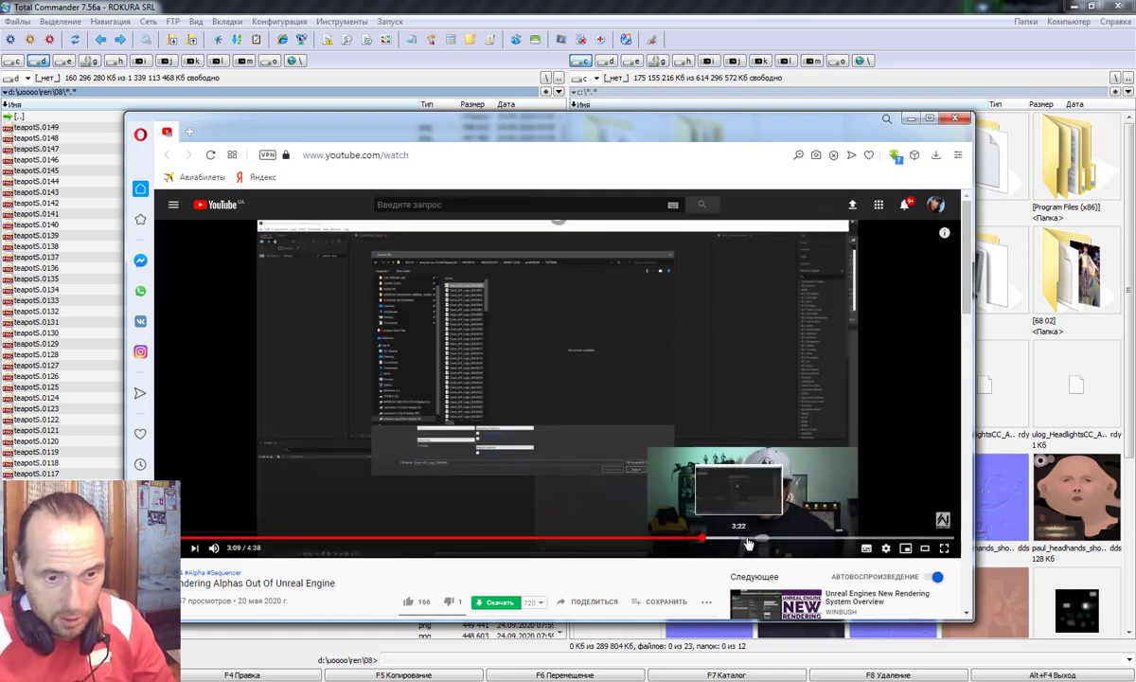
left_click(774, 541)
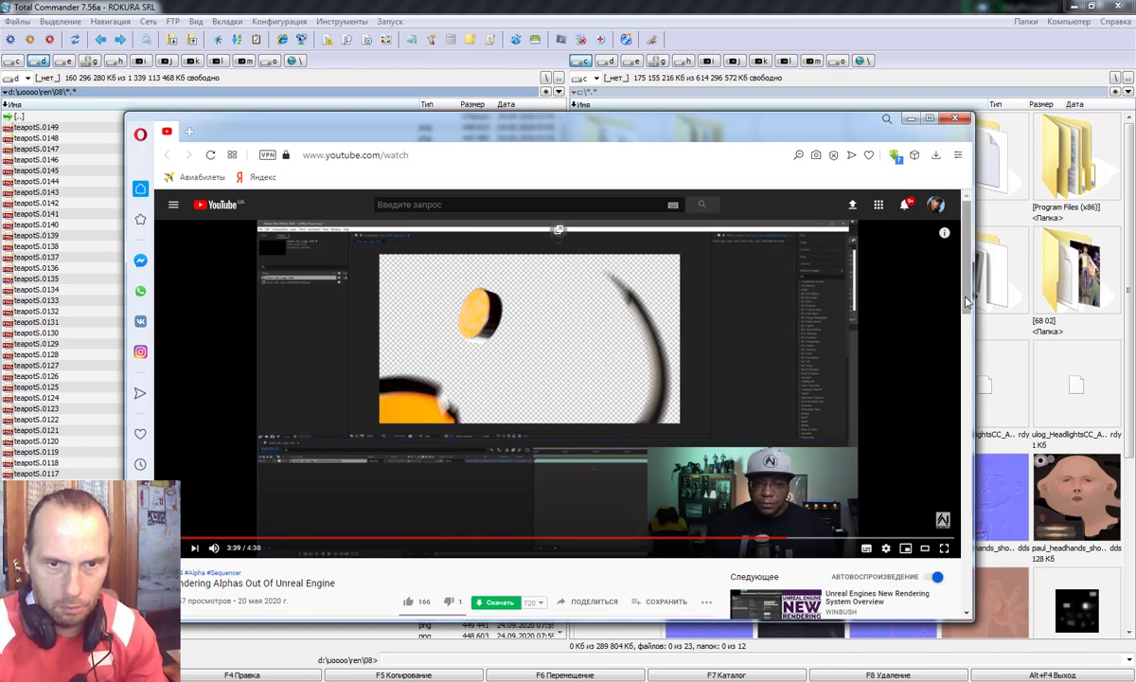
scroll(937, 375, "down", 3)
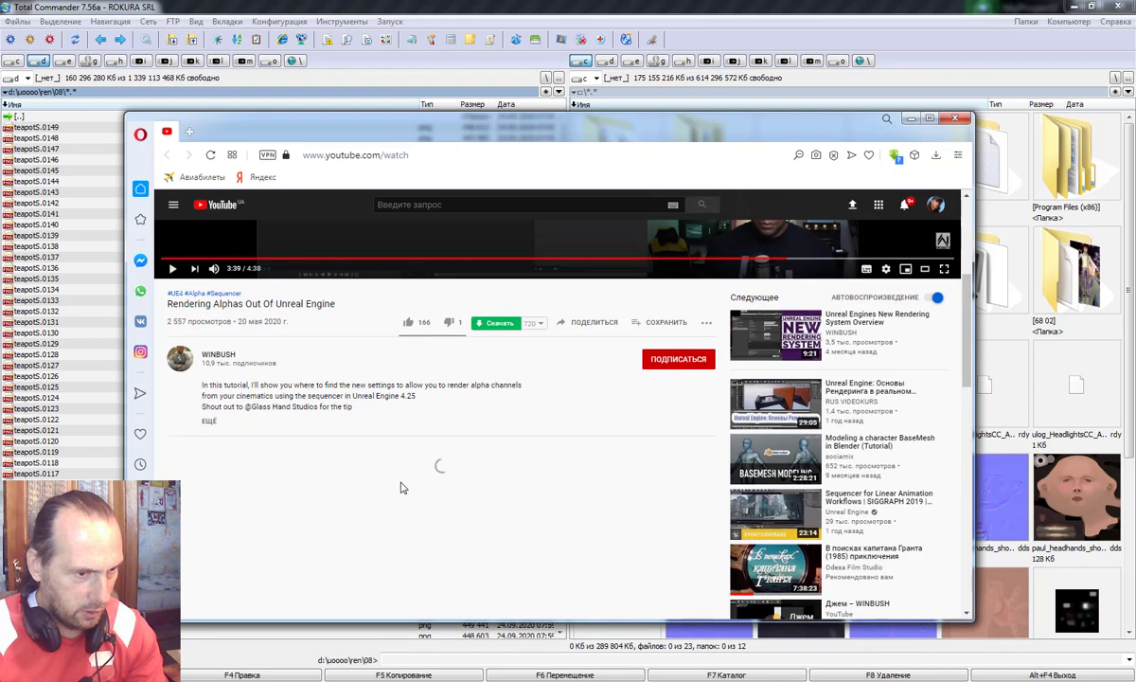
scroll(397, 485, "up", 3)
key("alt+F4")
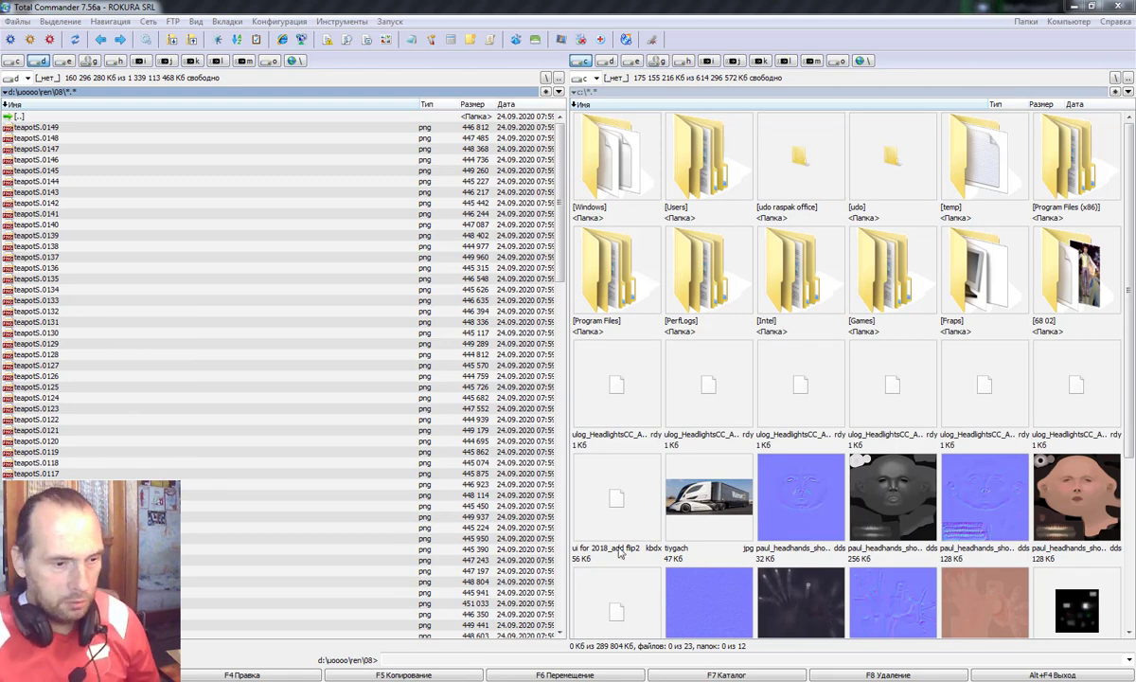
Step: Switch from Total Commander back to the Unreal Editor's teapotS 1280x720 render settings
key("alt+Tab")
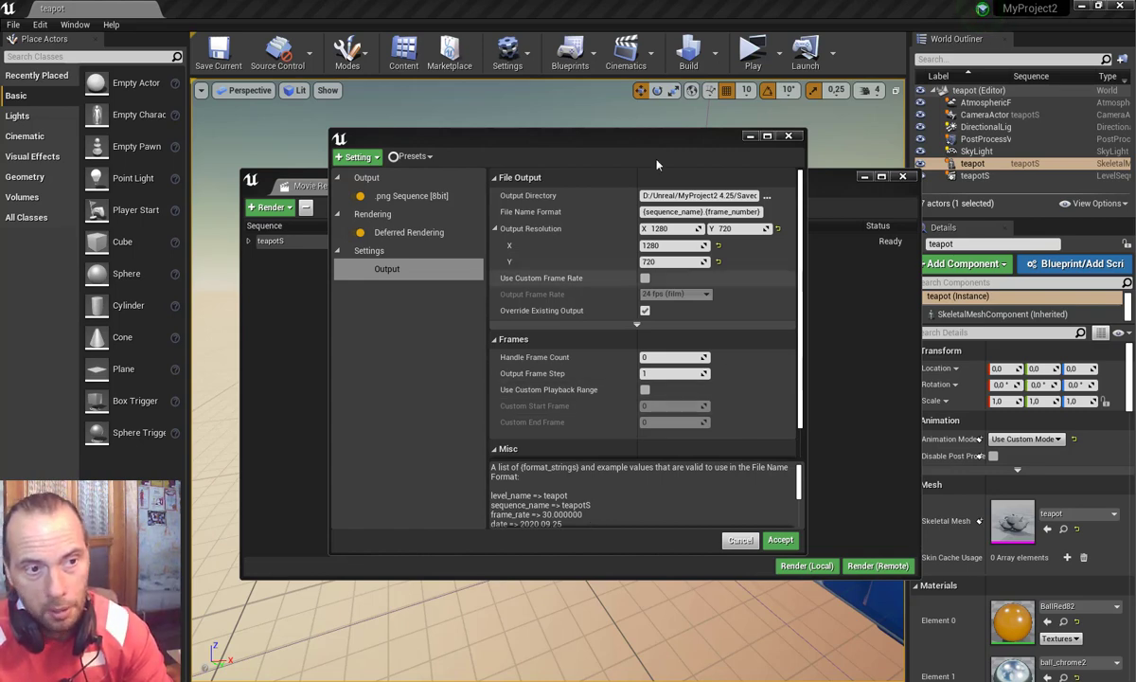
Step: Search Project Settings for 'motion' to check the Motion Blur setting, then close it
mouse_move(641, 129)
left_mouse_down()
mouse_move(645, 160)
mouse_move(647, 131)
left_mouse_up()
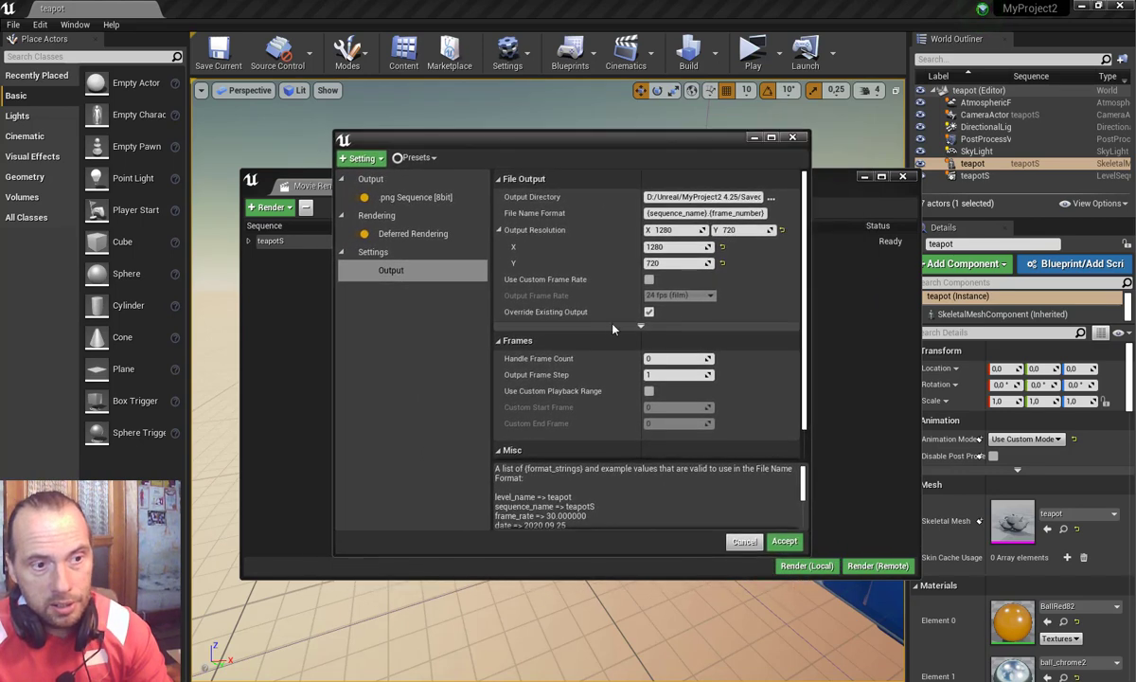
left_click_drag(806, 290, 807, 324)
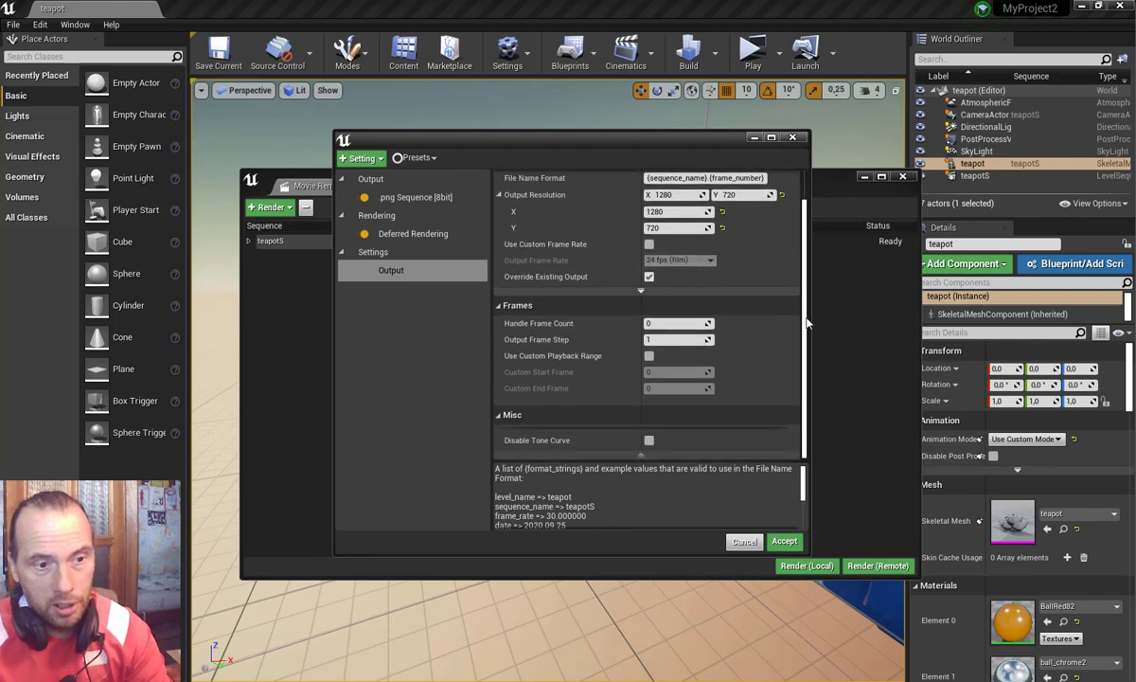
left_click(39, 24)
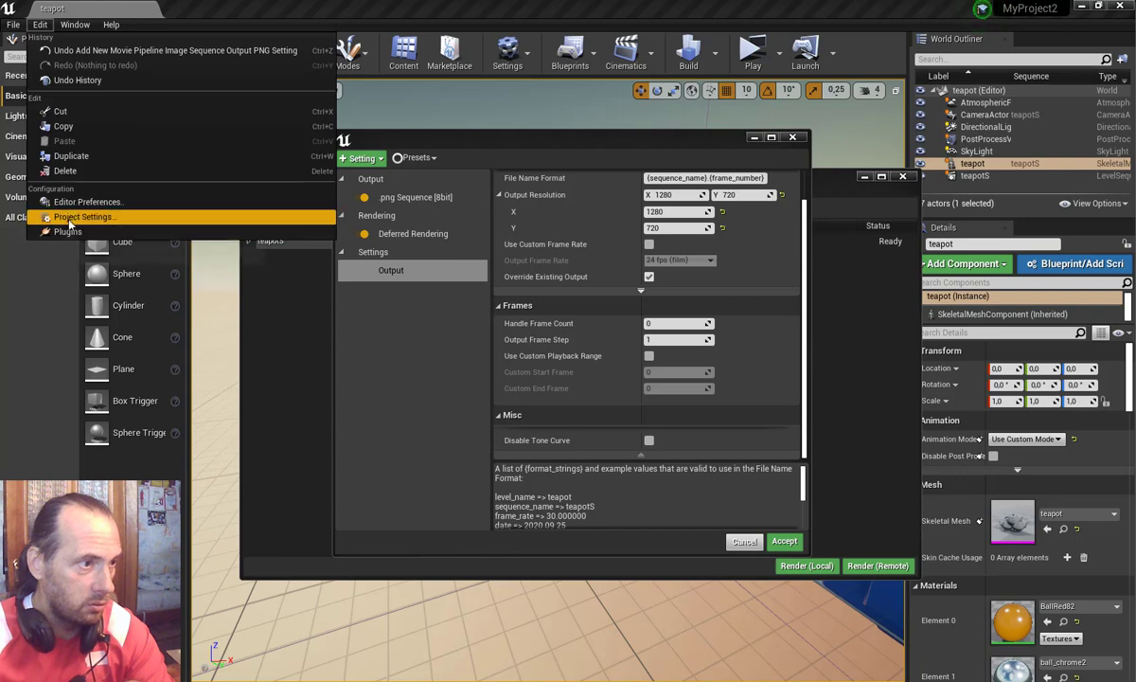
left_click(70, 220)
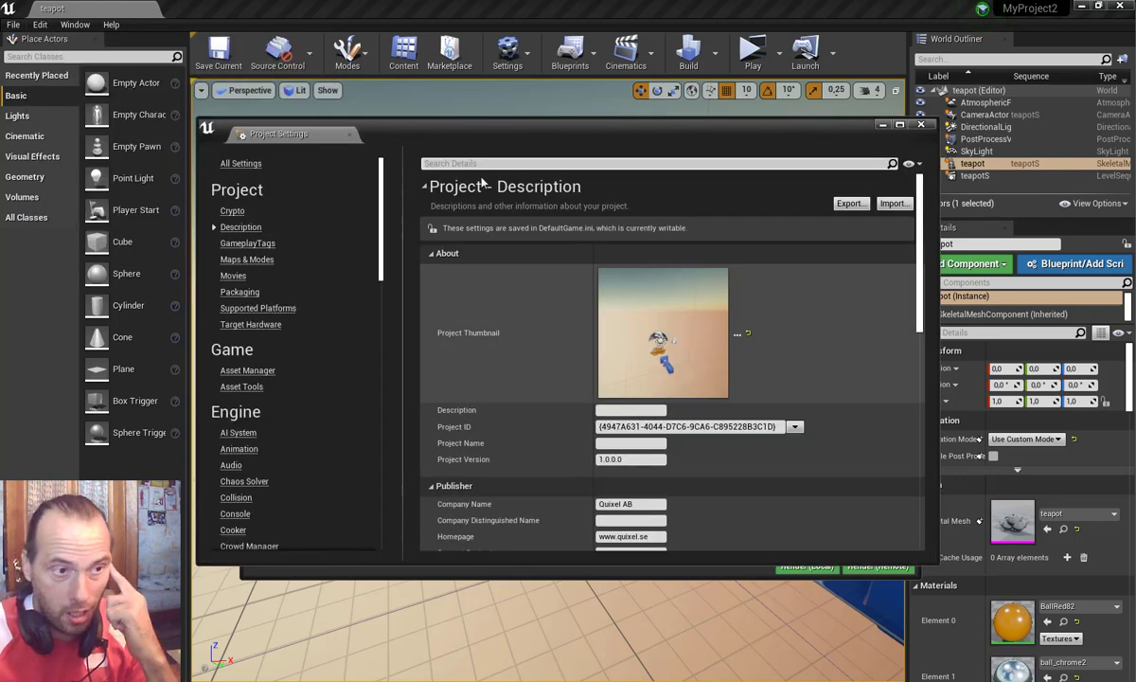
type("m")
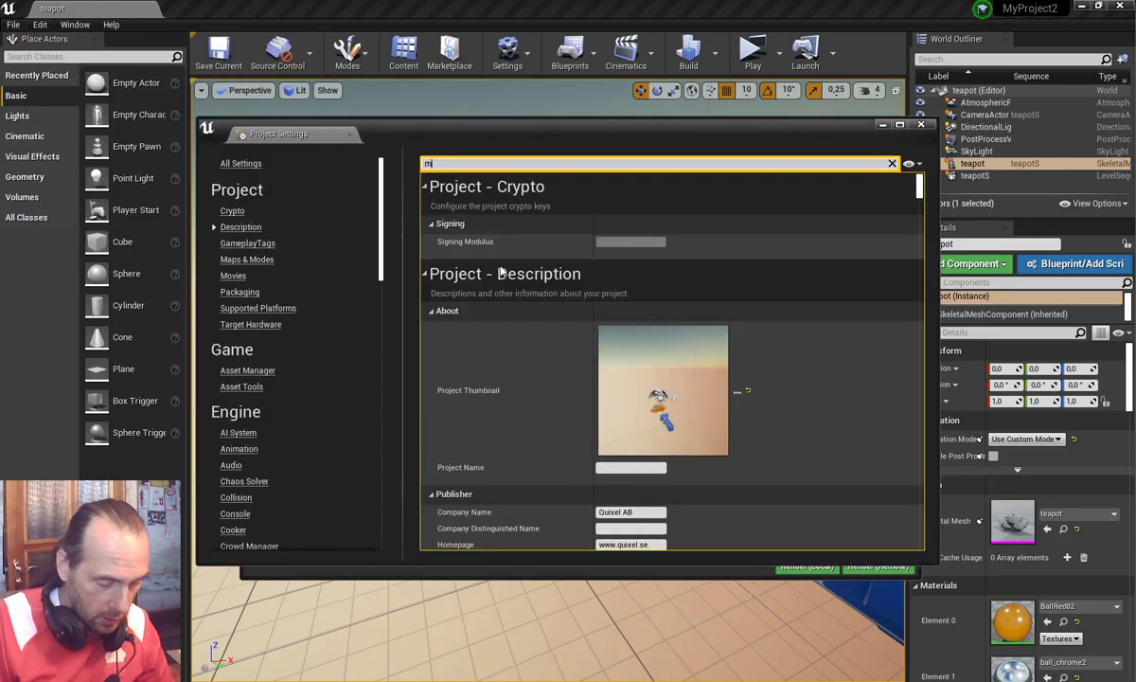
type("otion")
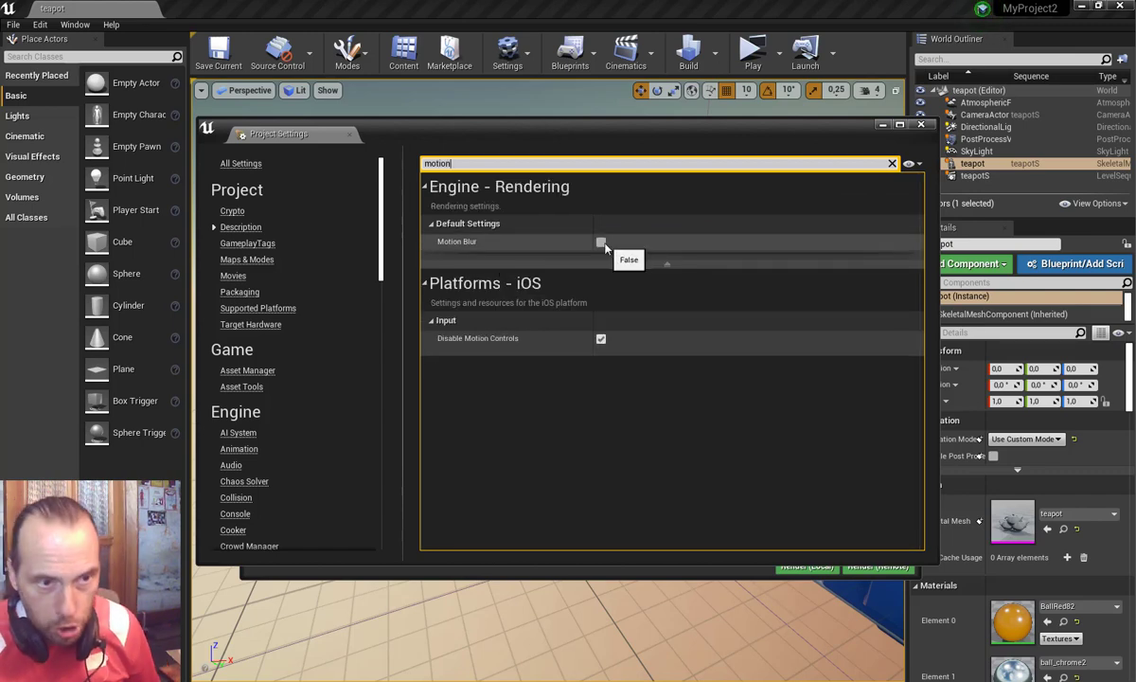
left_click(916, 126)
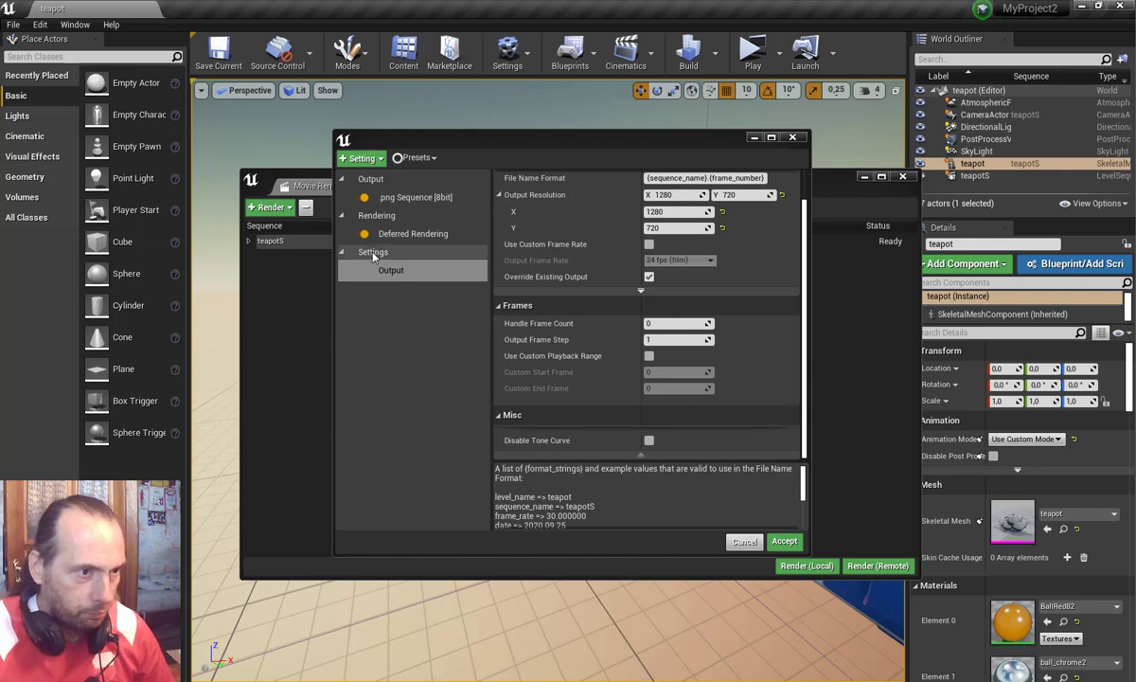
Step: Add a Console Variables setting to the teapotS render job
left_click(360, 157)
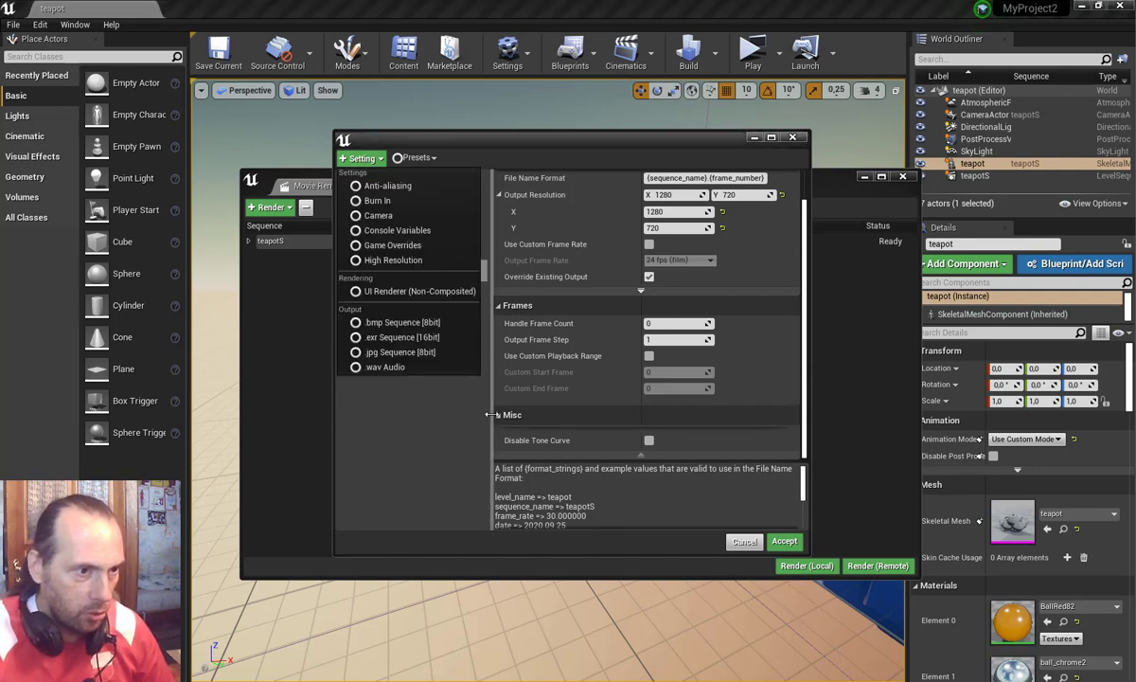
left_click(383, 232)
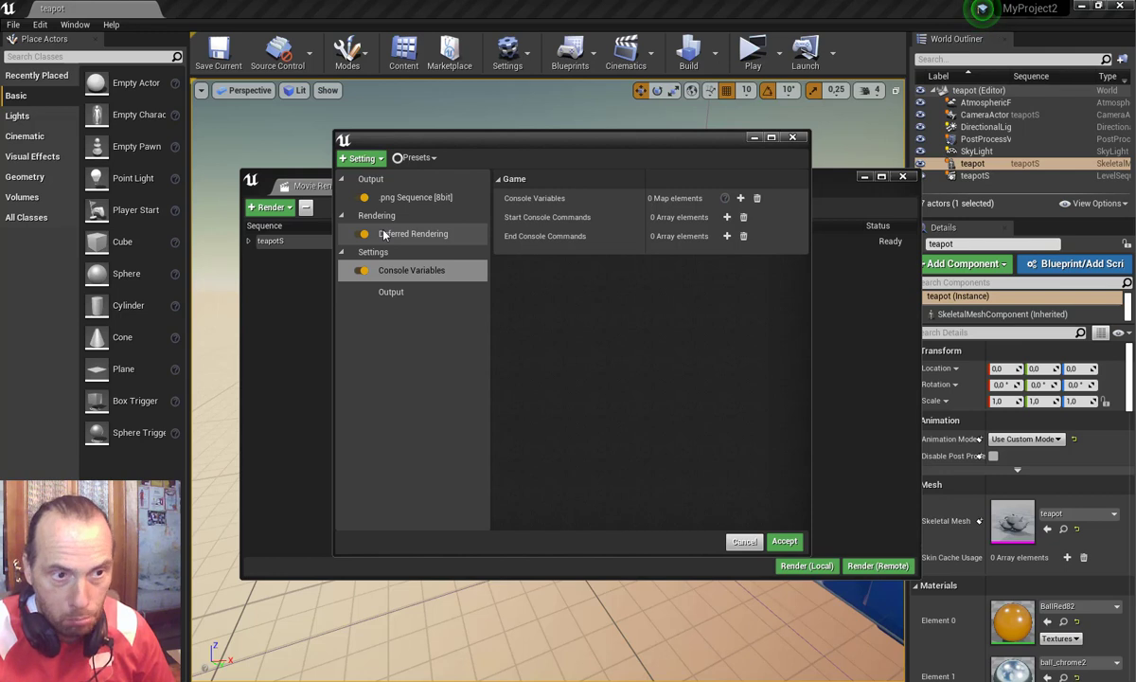
mouse_move(473, 680)
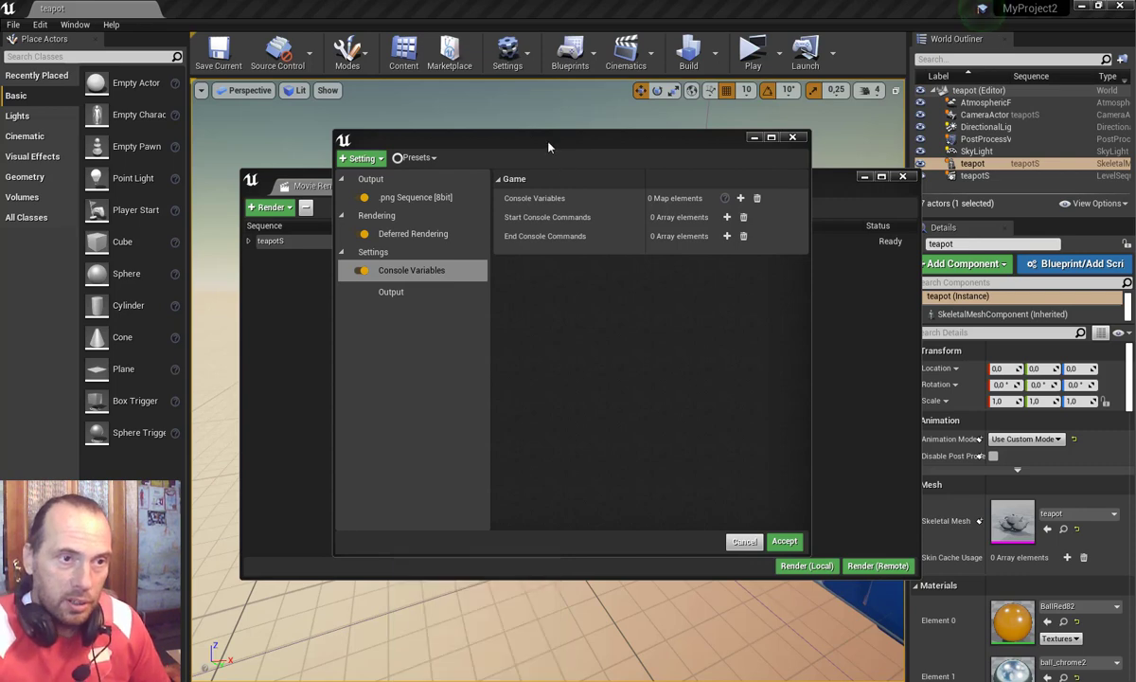
left_click_drag(670, 134, 1093, 227)
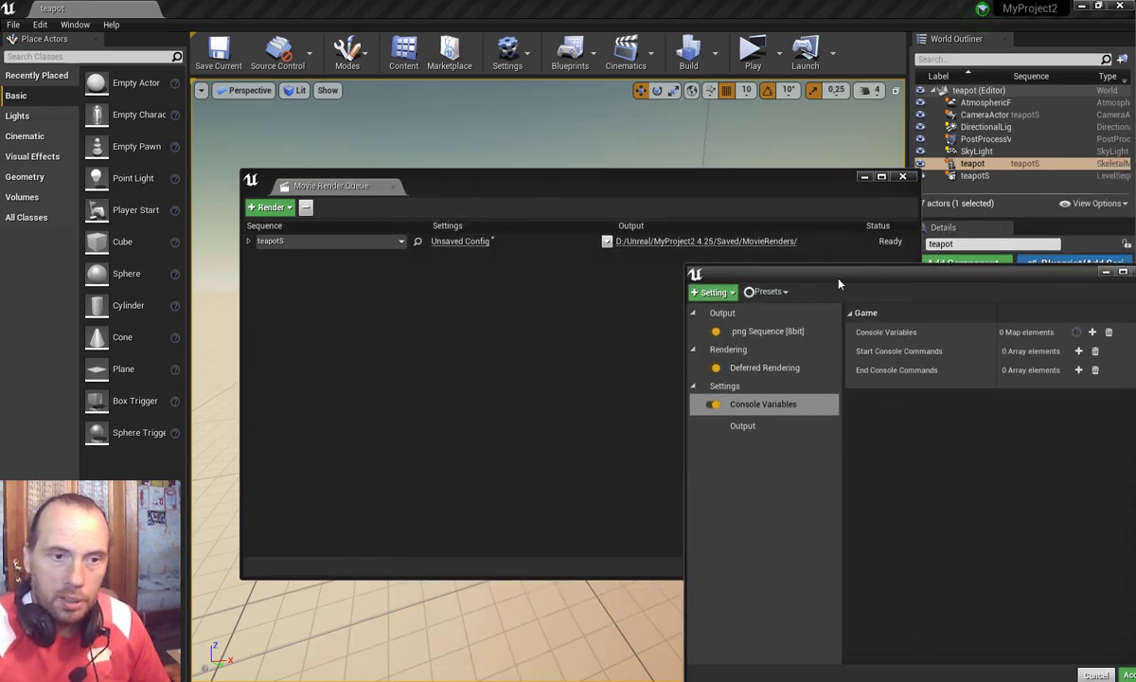
left_click_drag(841, 278, 652, 233)
key("alt+e")
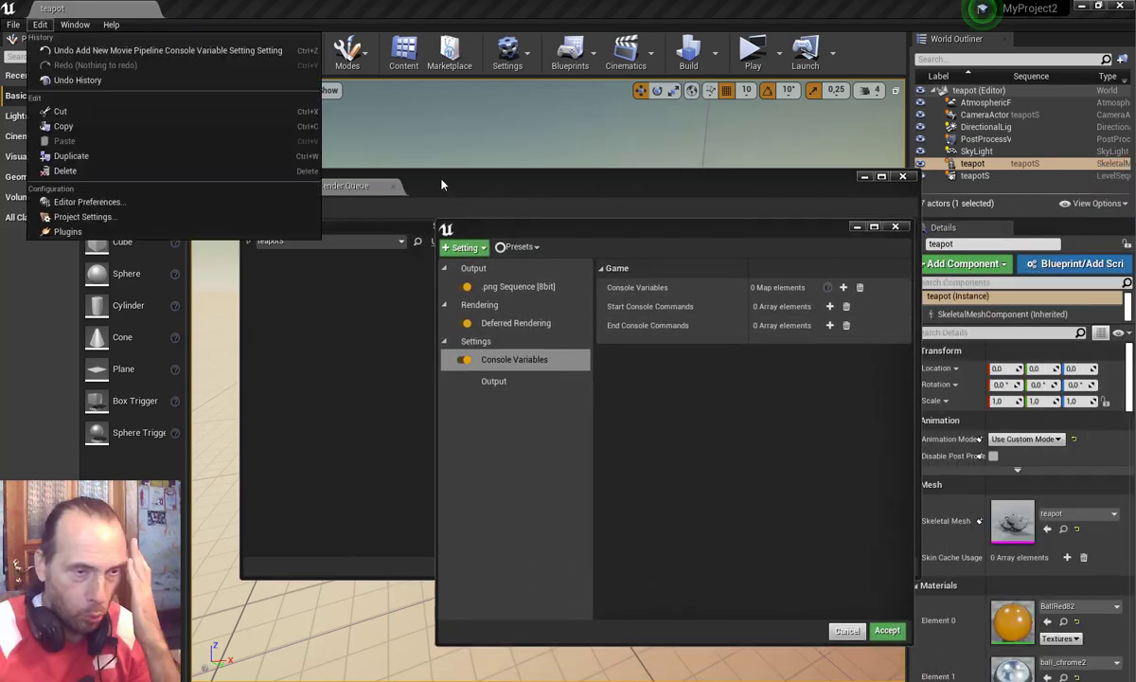
left_click(573, 230)
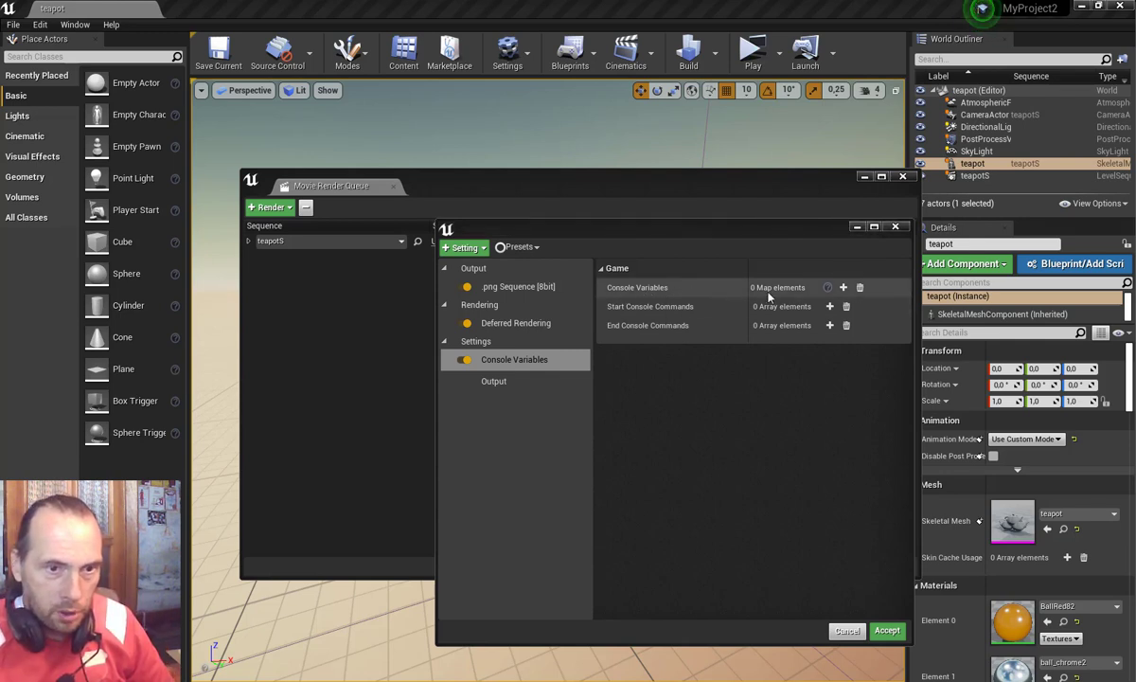
Step: Add console variable r.MotionBlurQuality with value 0.0 and accept the job settings
left_click(843, 288)
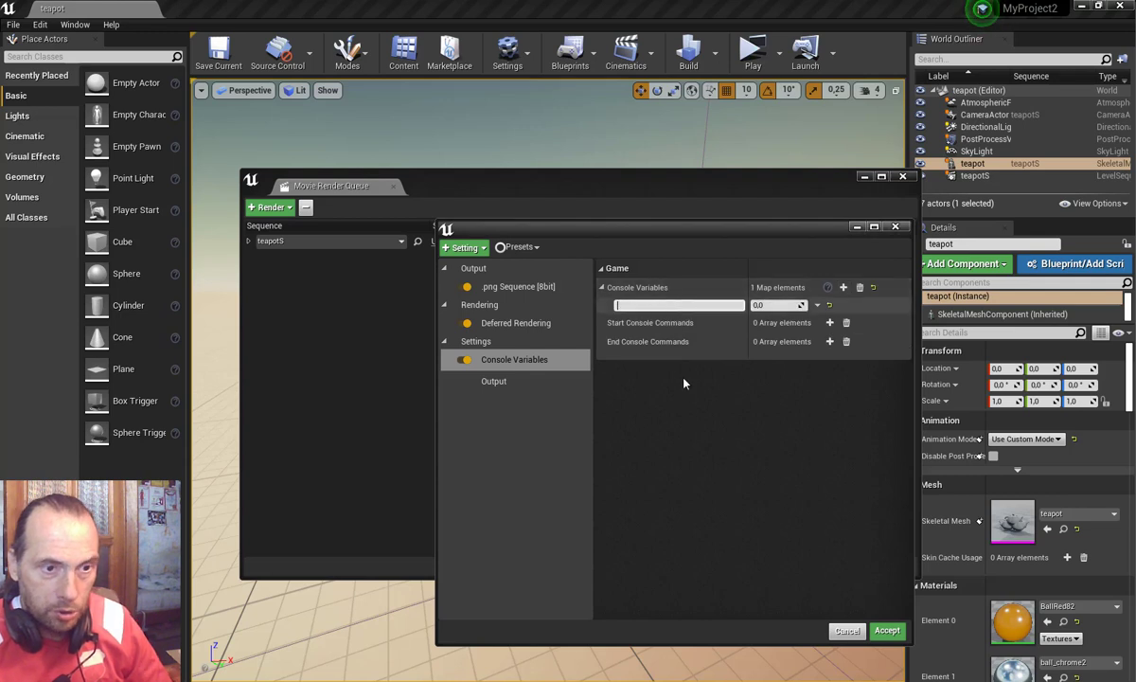
left_click(678, 305)
type("r.MotionBlurQuality")
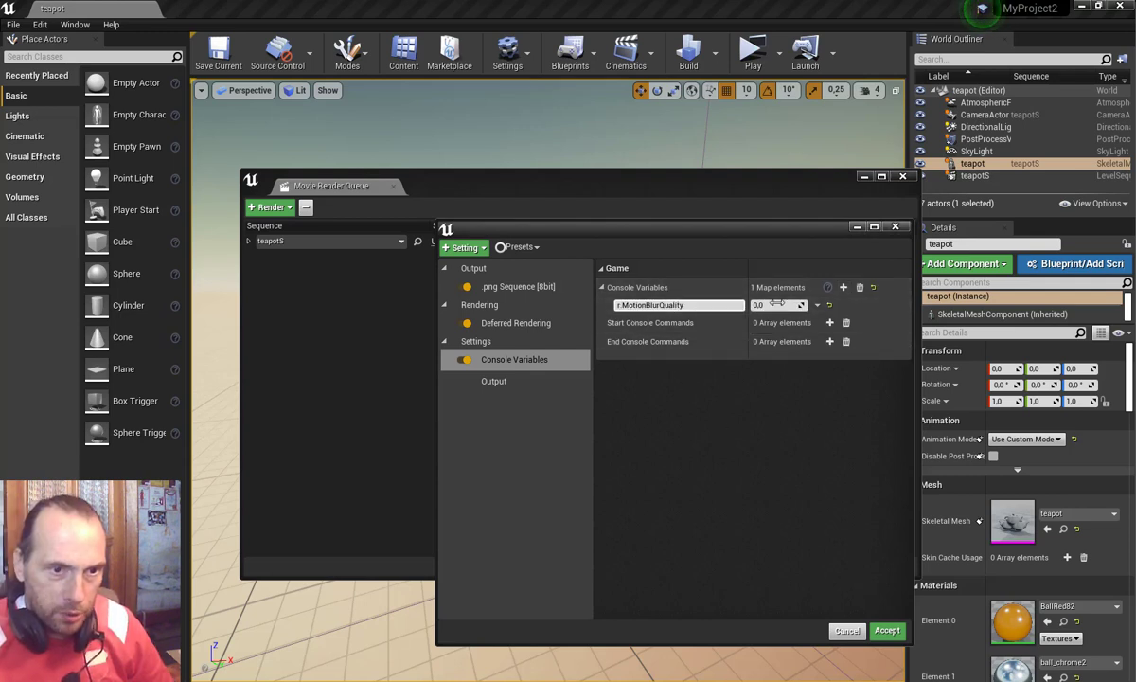
left_click(774, 306)
key("Return")
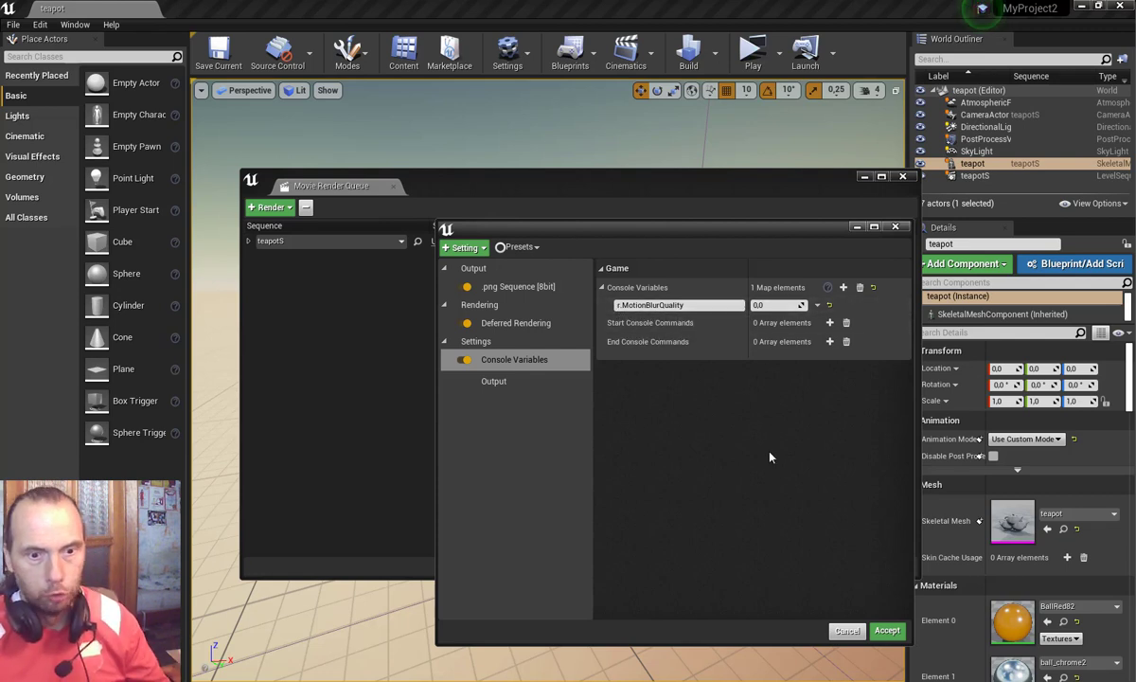
left_click(887, 629)
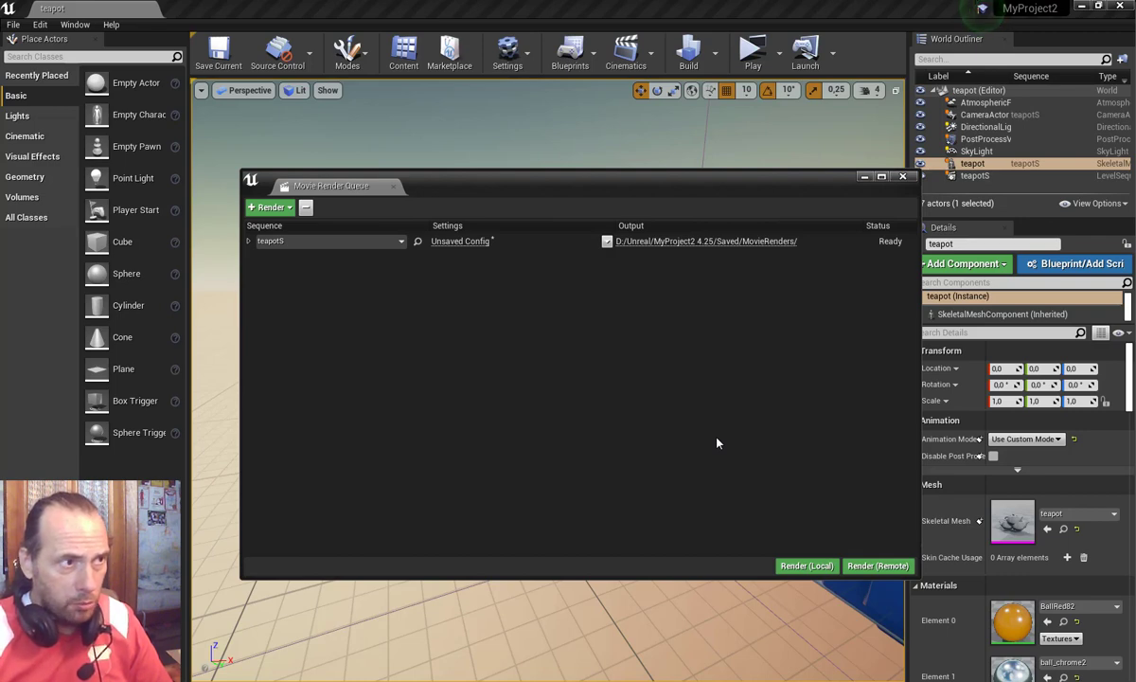
left_click(902, 177)
left_click(651, 520)
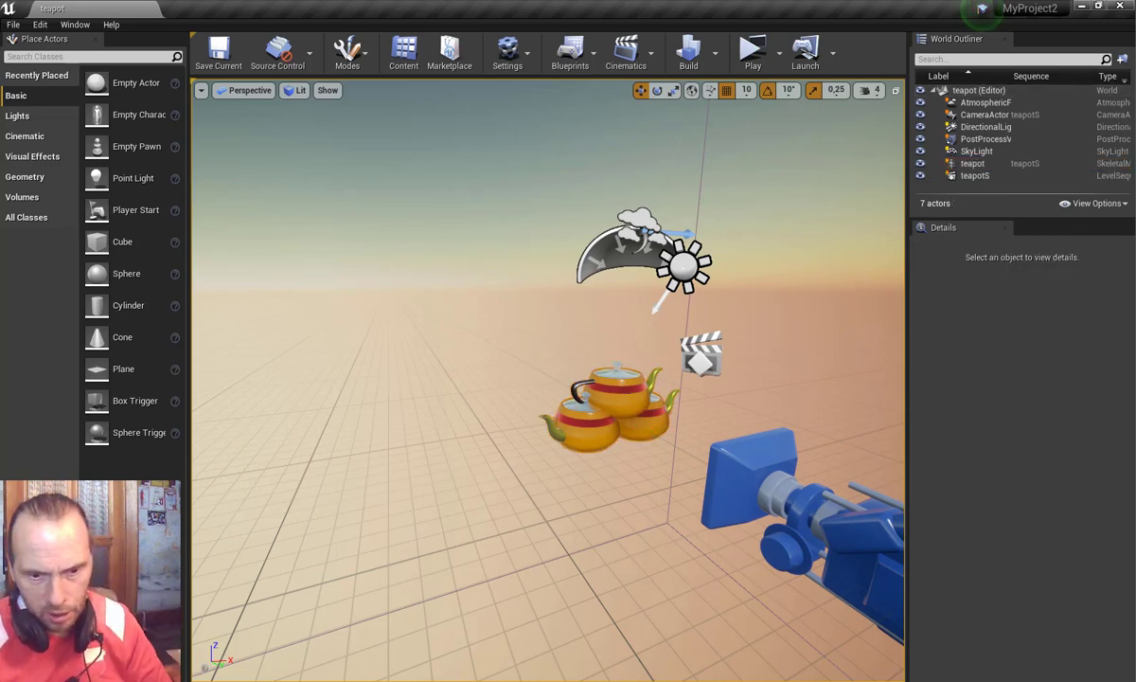
key("alt+Tab")
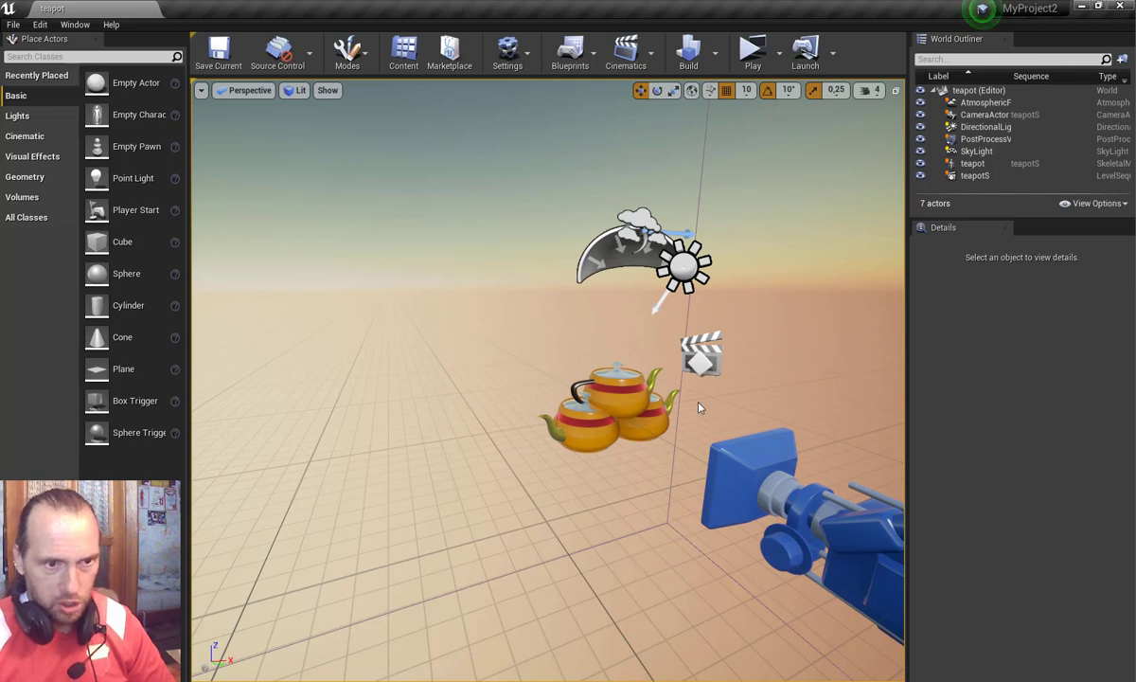
left_click(75, 24)
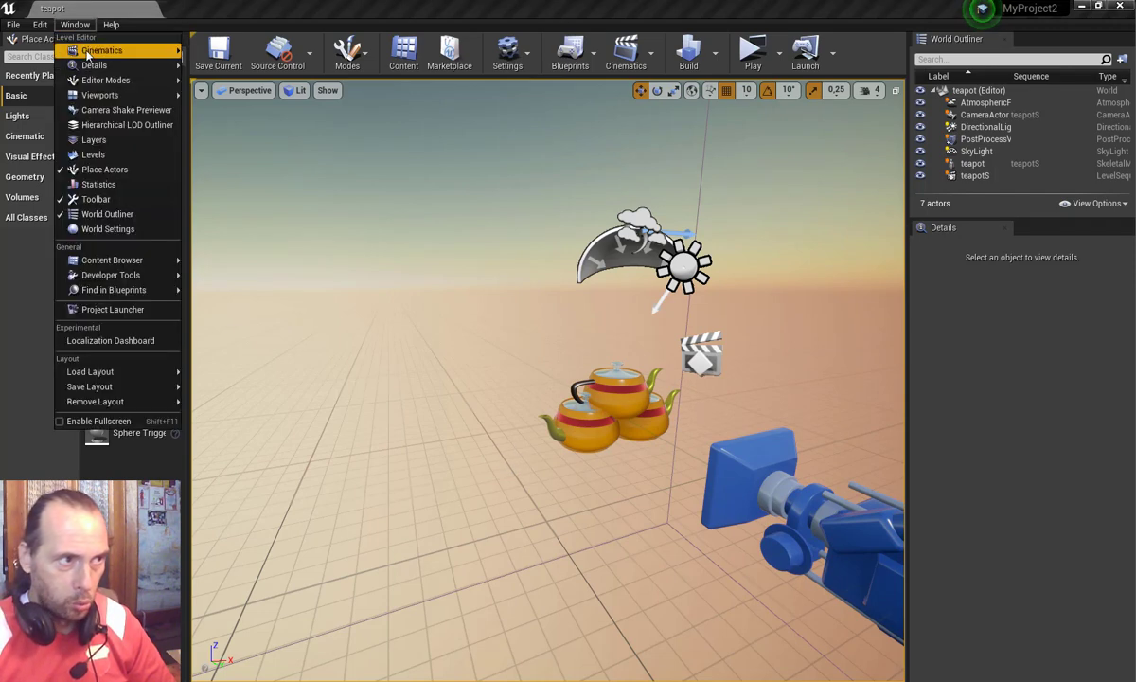
mouse_move(104, 50)
left_click(216, 52)
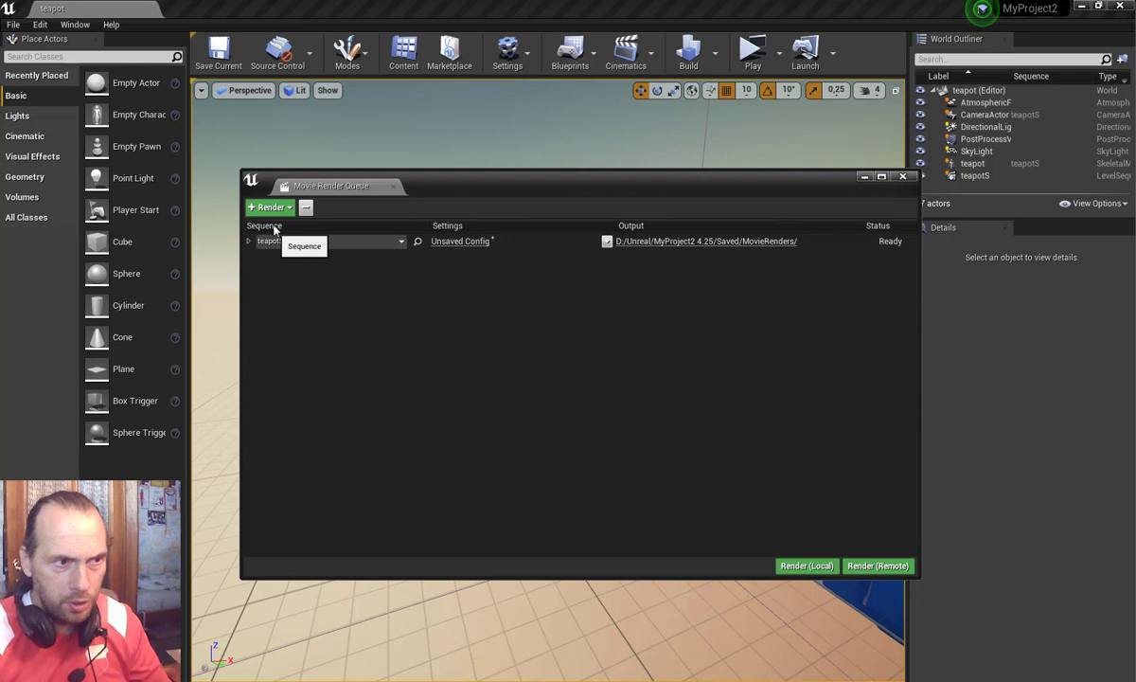
Step: Inspect the teapotS Unsaved Config settings, dismiss them unchanged, and close the Movie Render Queue
left_click(419, 243)
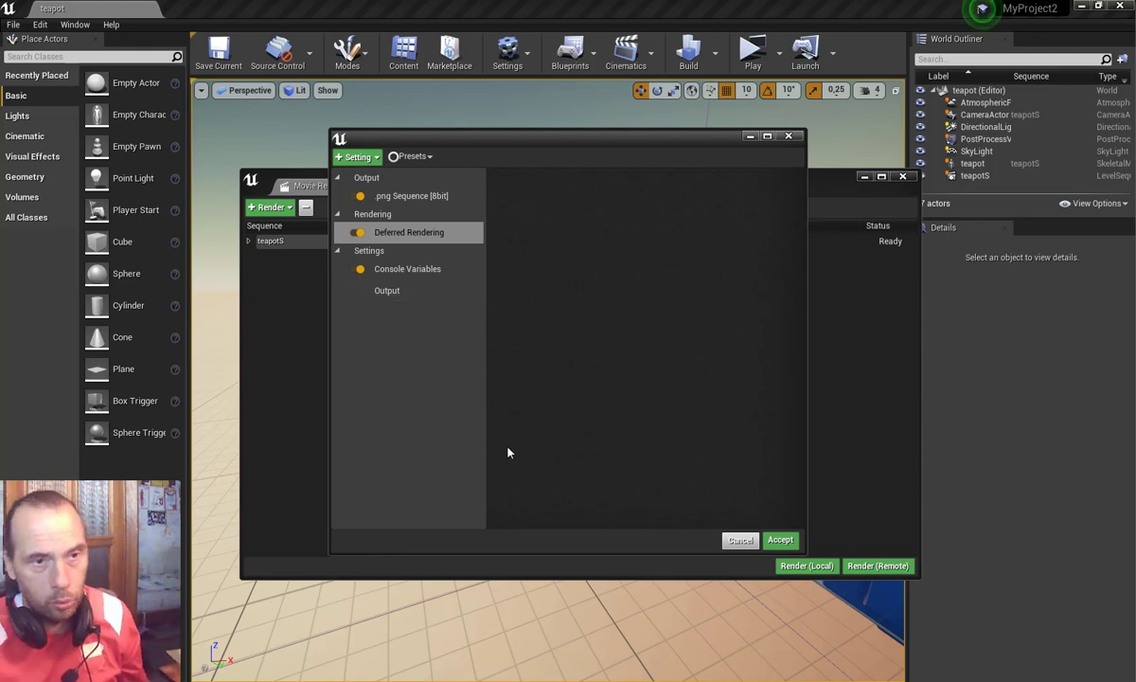
mouse_move(531, 142)
left_mouse_down()
mouse_move(487, 466)
mouse_move(492, 165)
left_mouse_up()
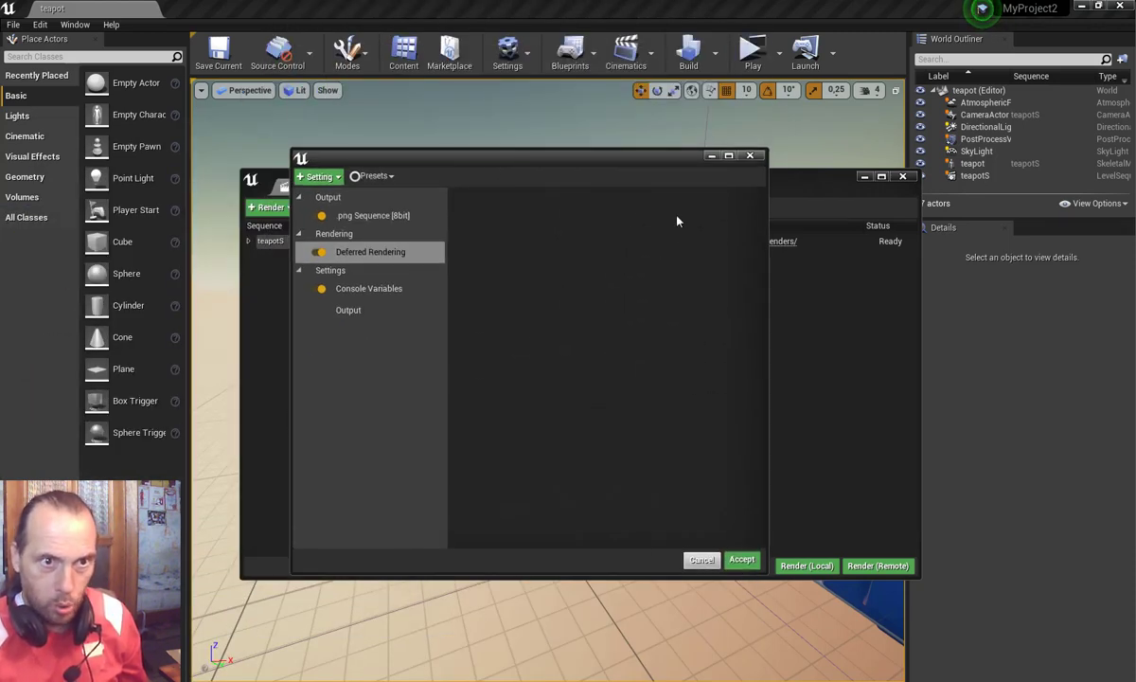
left_click_drag(619, 157, 623, 234)
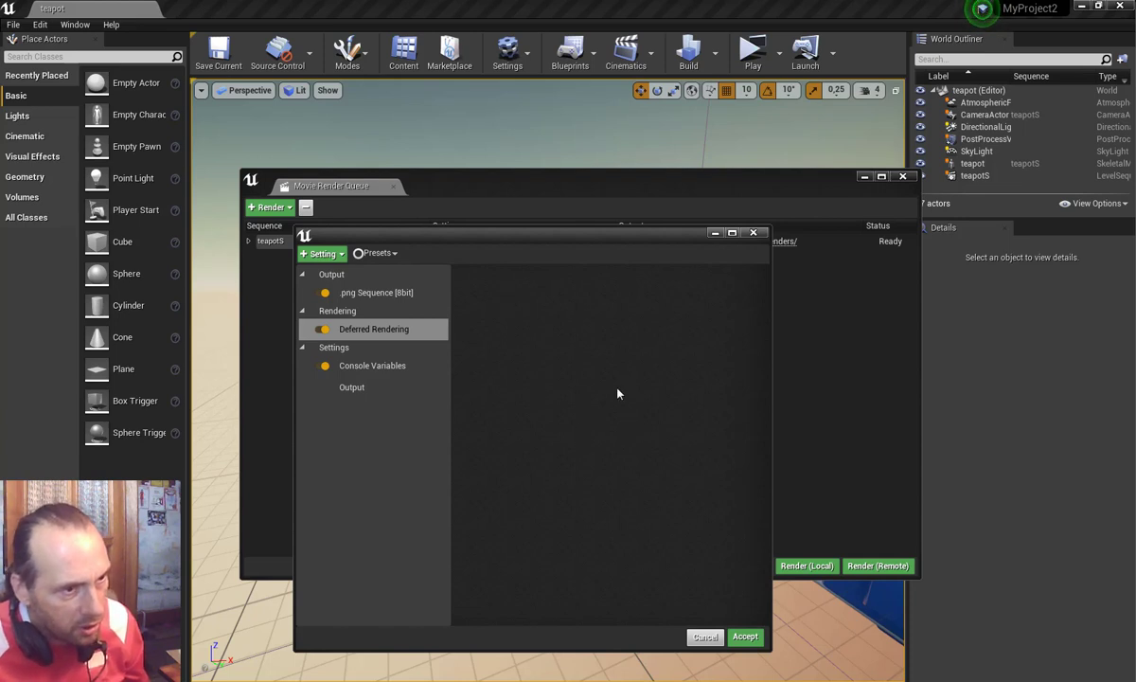
key("Escape")
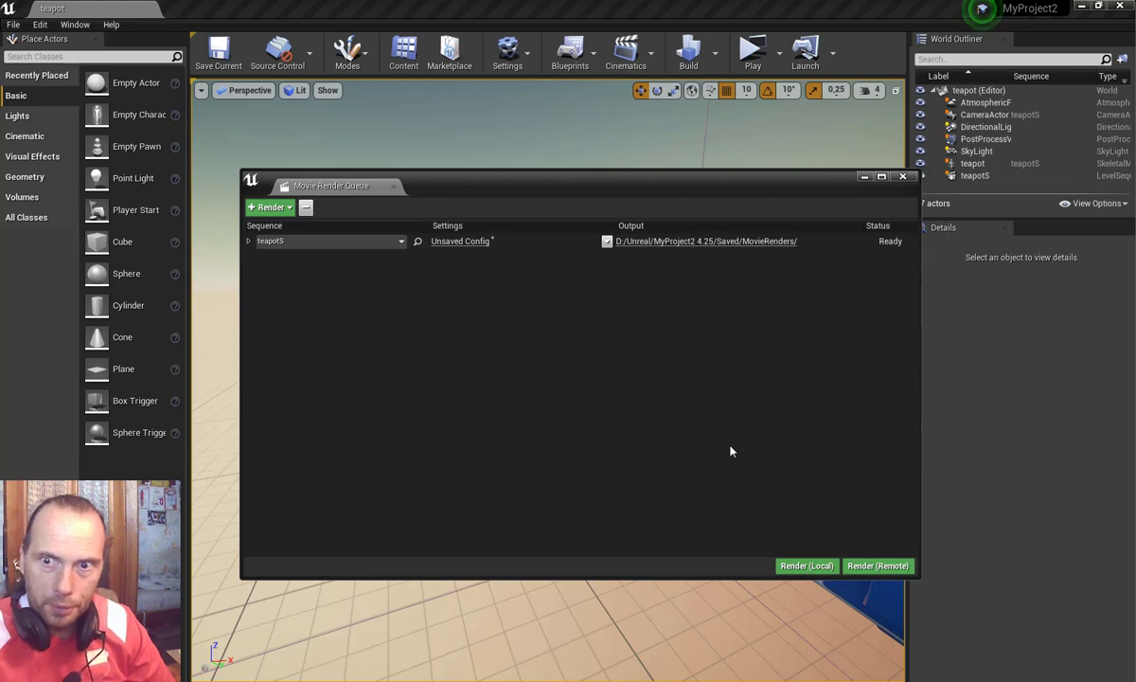
left_click(903, 178)
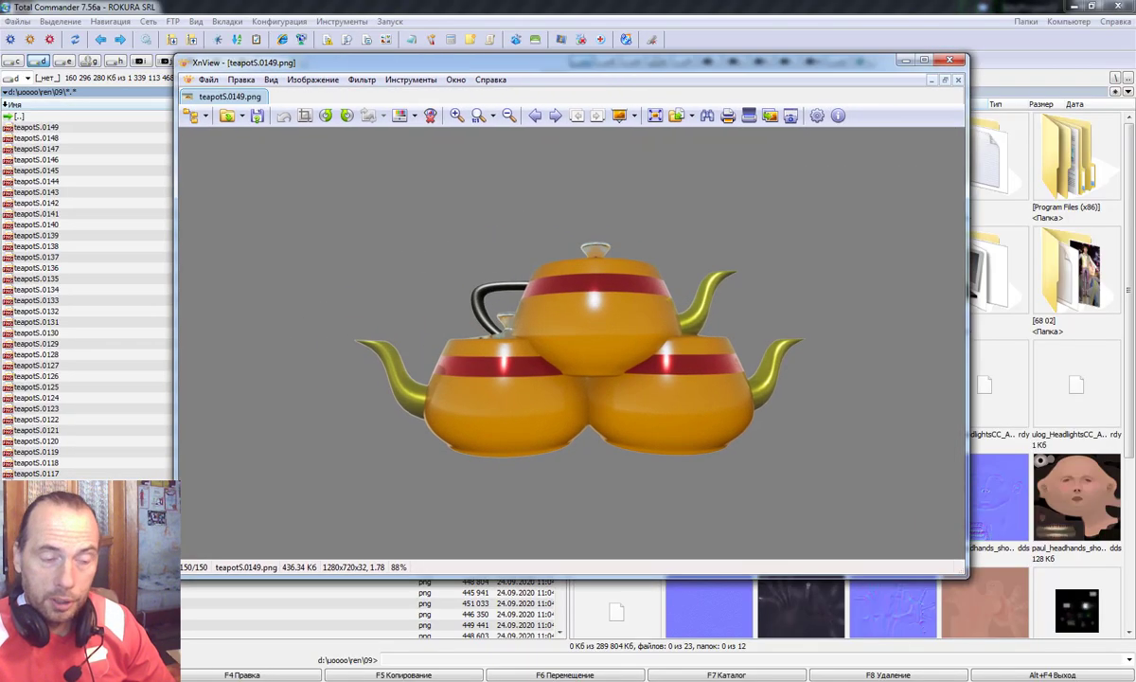
Step: Enlarge the XnView window and slideshow the teapotS frames, stopping on teapotS.0129.png
left_click_drag(328, 455, 99, 597)
left_click(541, 115)
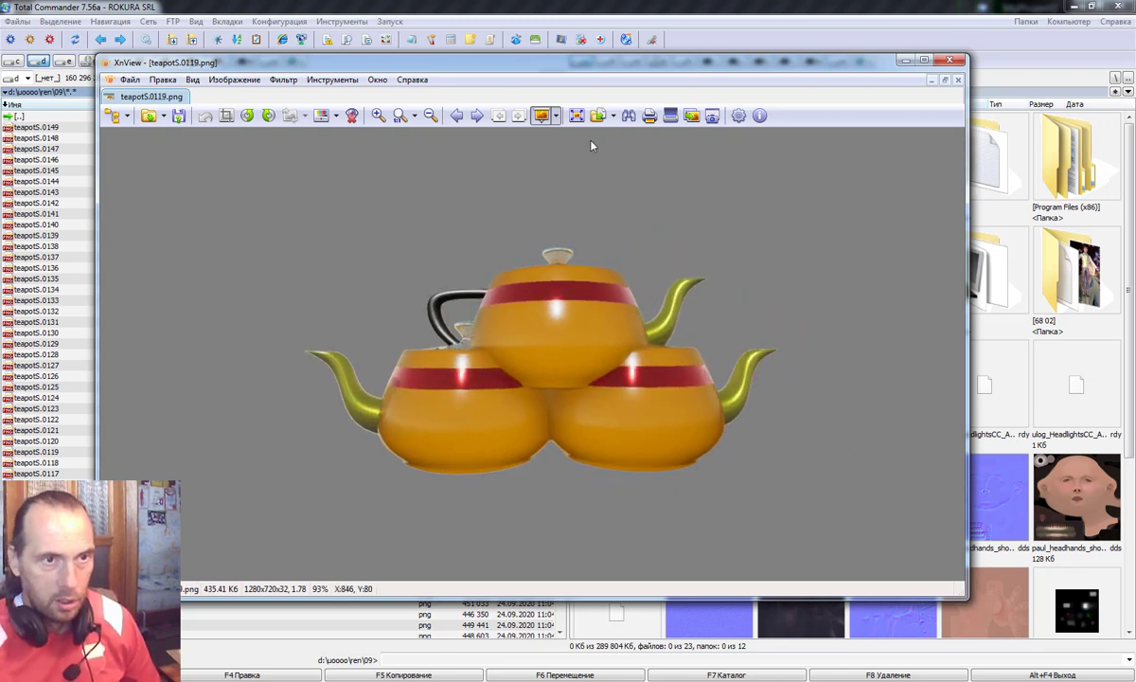
left_click(543, 116)
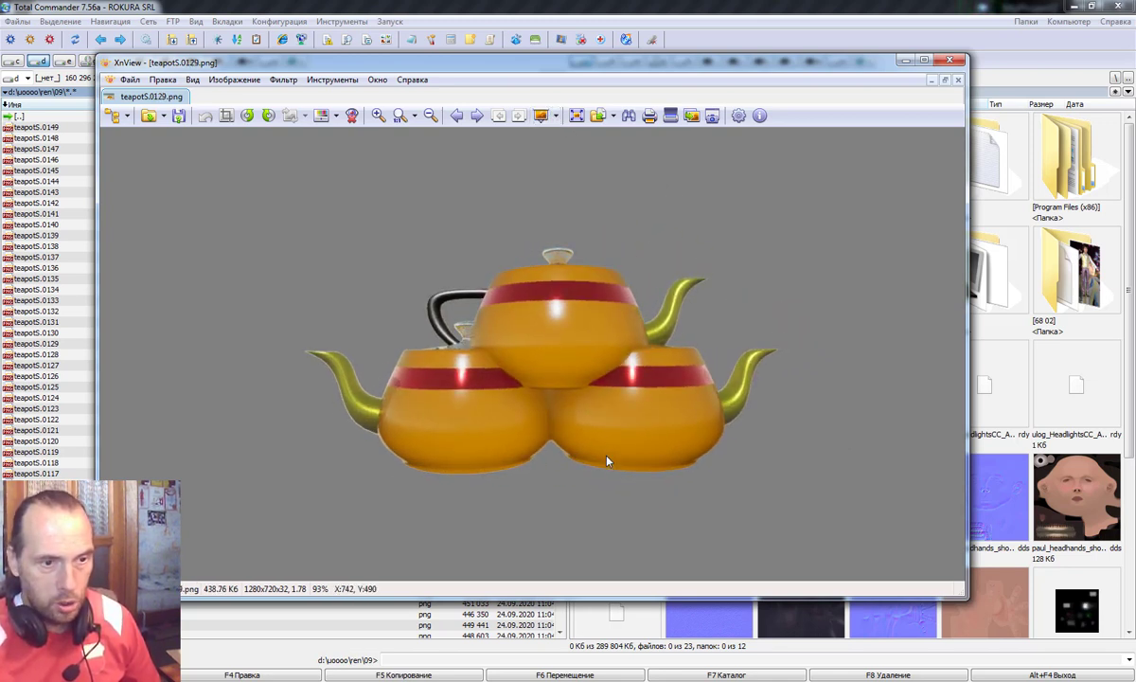